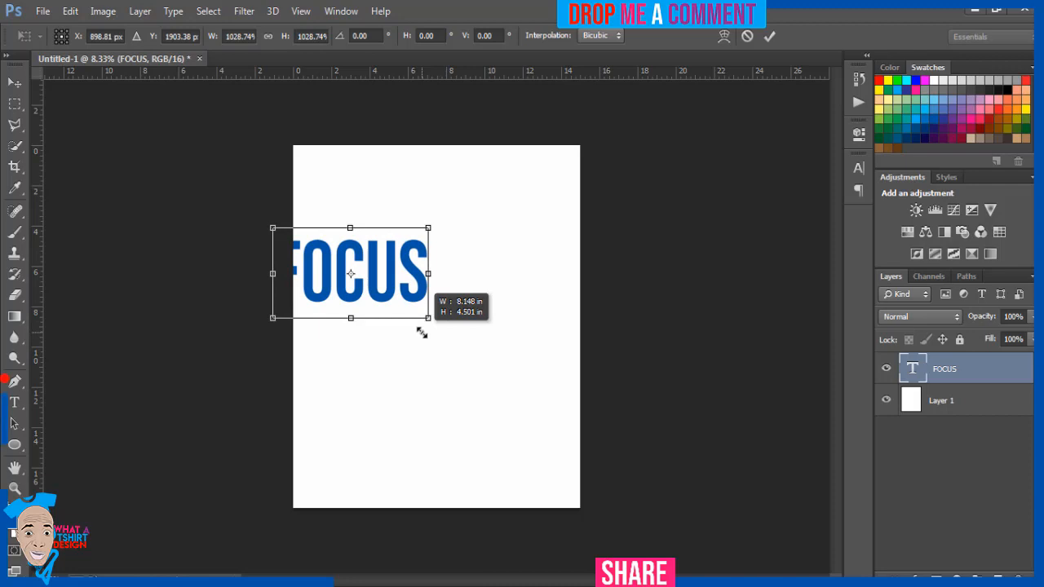
# Step: Scale the FOCUS text proportionally to about 738% and move it to the upper middle of the page
pyautogui.moveTo(422, 333); pyautogui.dragTo(422, 332)
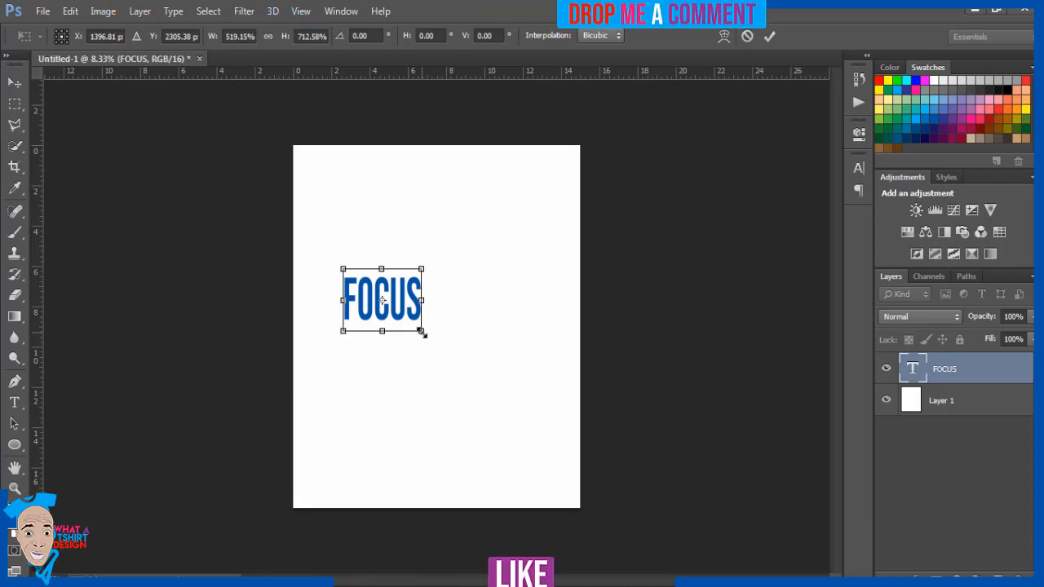
pyautogui.hotkey('ctrl', 'z')
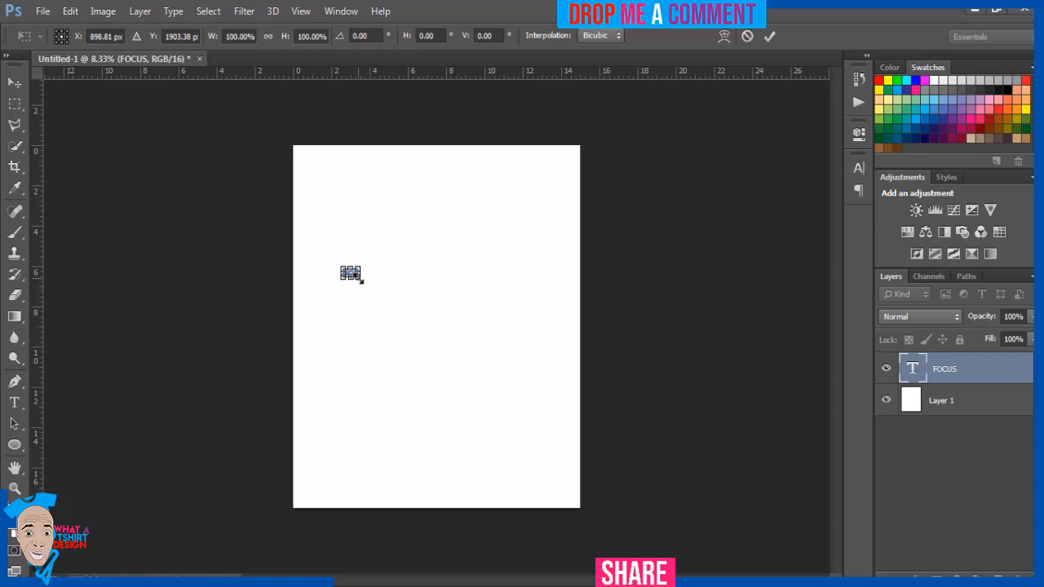
pyautogui.moveTo(361, 280); pyautogui.dragTo(394, 332)
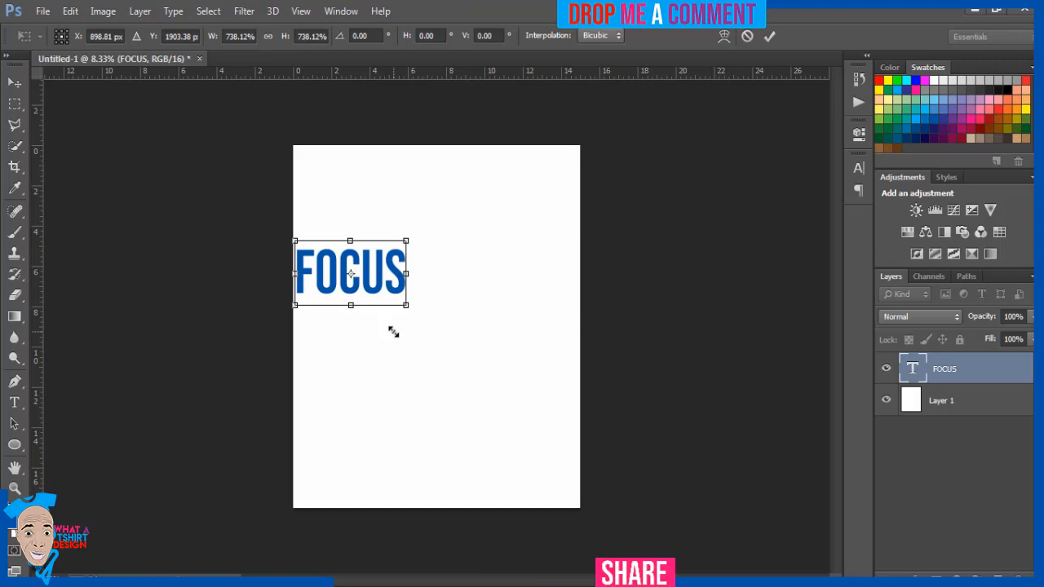
pyautogui.press('Return')
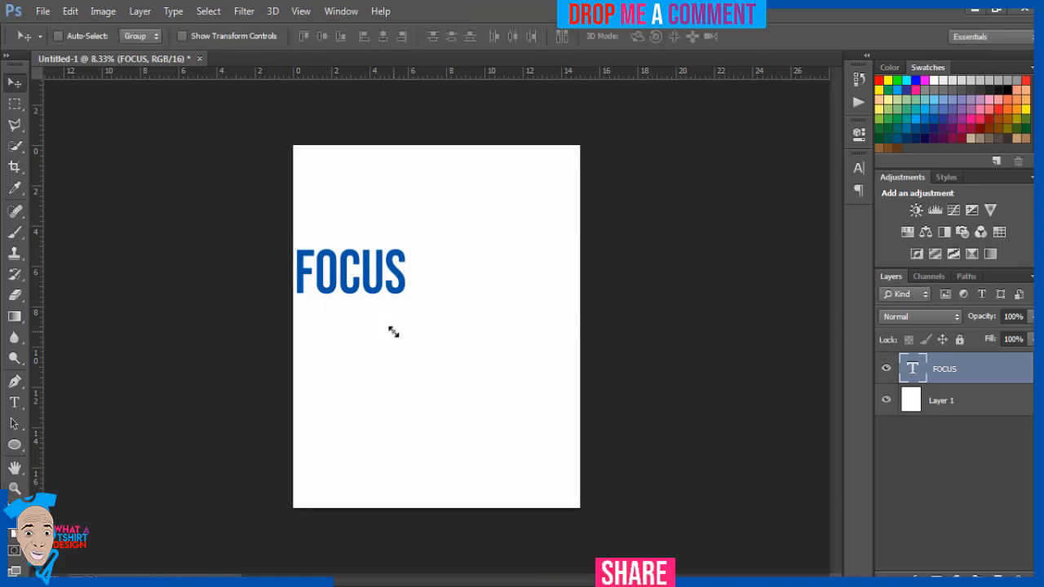
pyautogui.moveTo(351, 280); pyautogui.dragTo(432, 236)
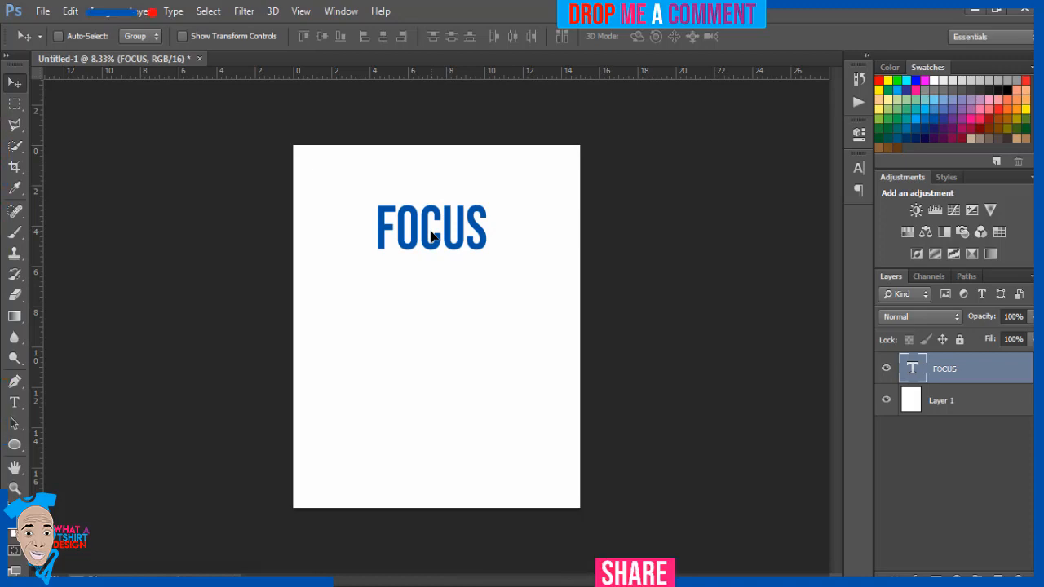
# Step: Enlarge the FOCUS text proportionally to about 219% and centre it horizontally near the top of the page
pyautogui.hotkey('ctrl', 't')
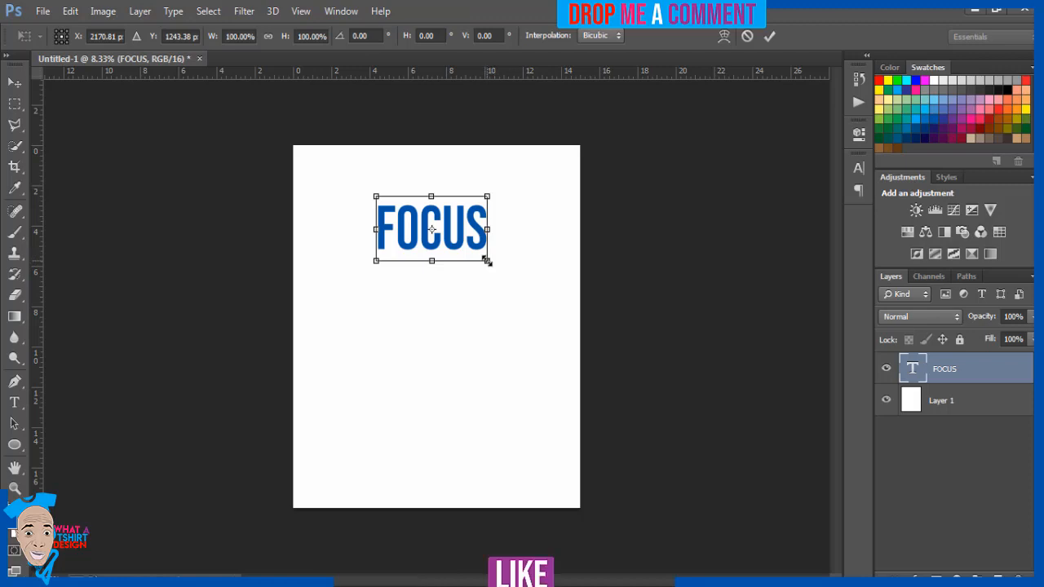
pyautogui.moveTo(487, 261); pyautogui.dragTo(530, 321)
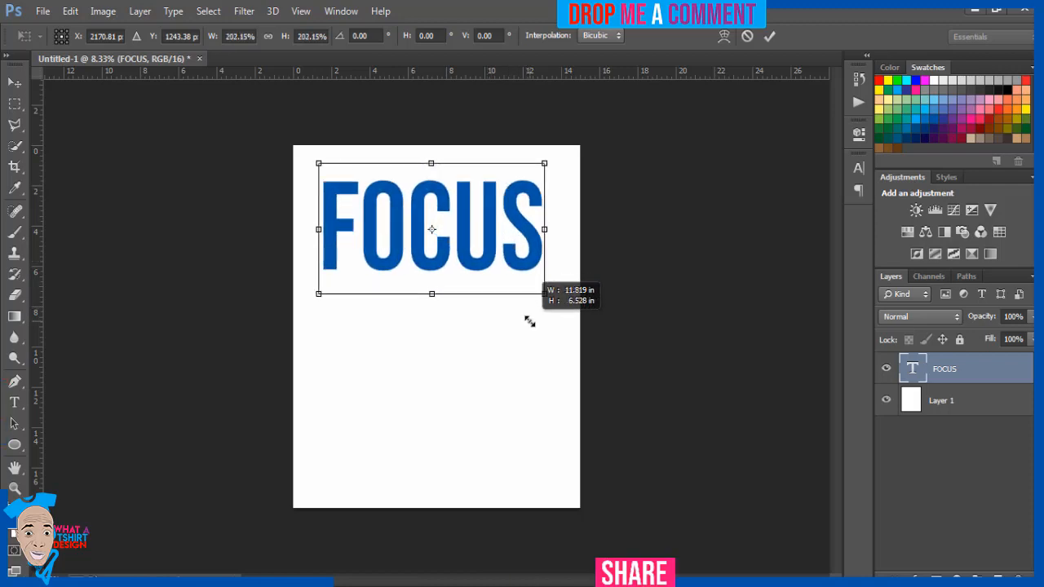
pyautogui.moveTo(529, 321); pyautogui.dragTo(536, 332)
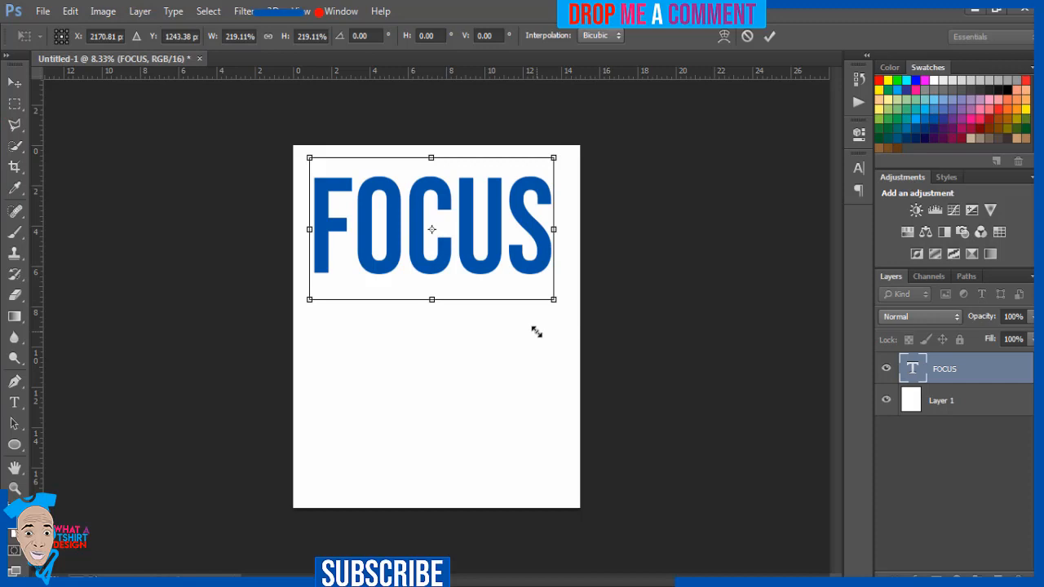
pyautogui.press('Return')
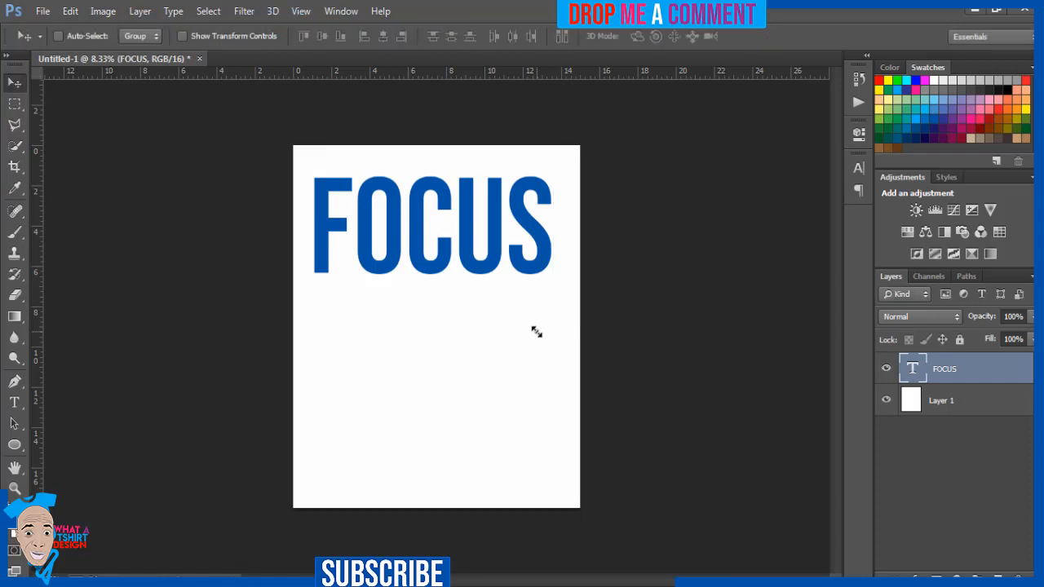
pyautogui.moveTo(457, 249); pyautogui.dragTo(466, 249)
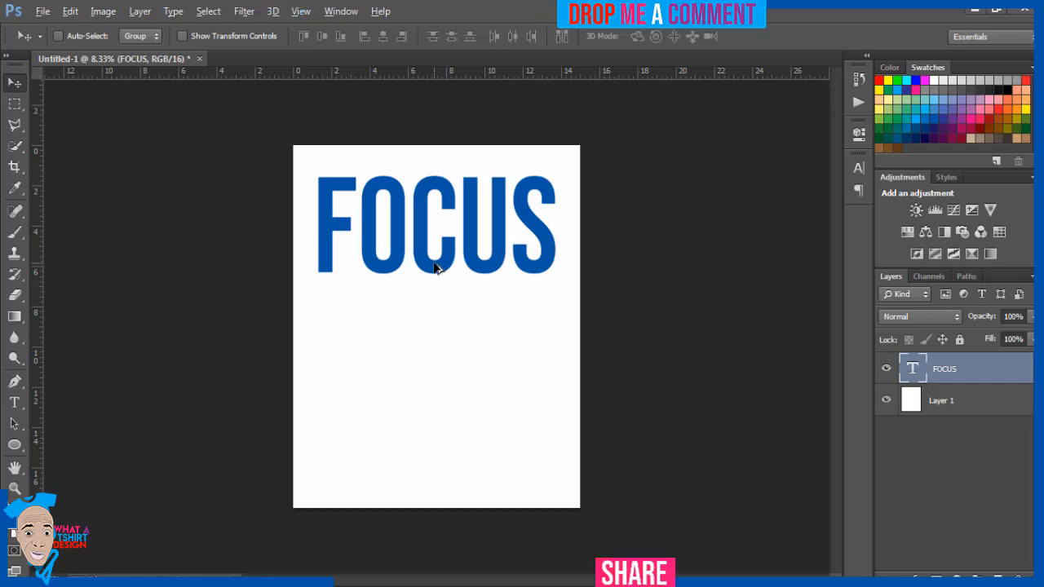
# Step: Duplicate the FOCUS text twice straight down, offsetting the copies about 4.04 in and 3.8 in so the words overlap
pyautogui.moveTo(435, 268); pyautogui.dragTo(435, 349)
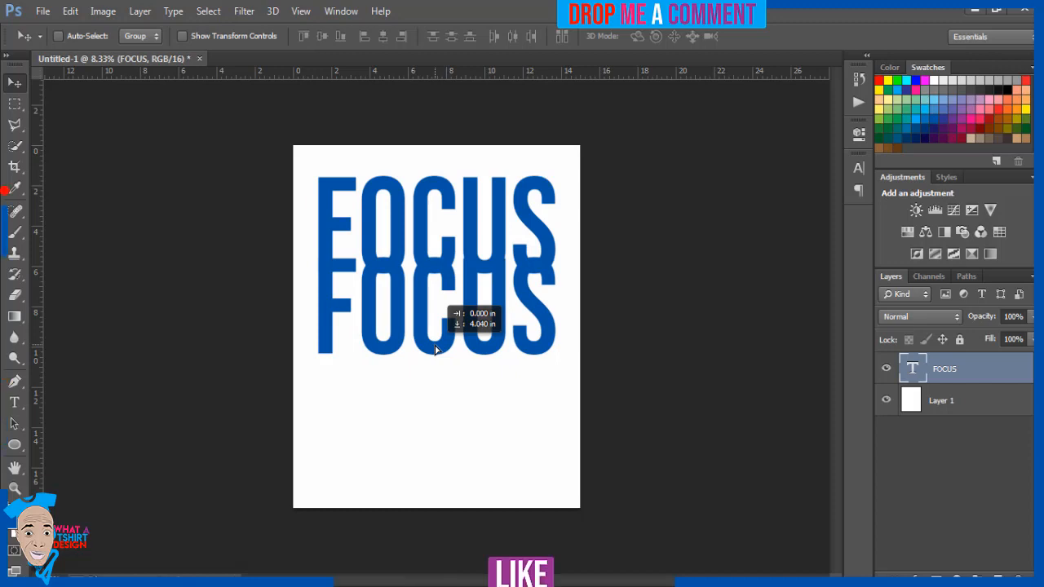
pyautogui.moveTo(435, 349); pyautogui.dragTo(435, 349)
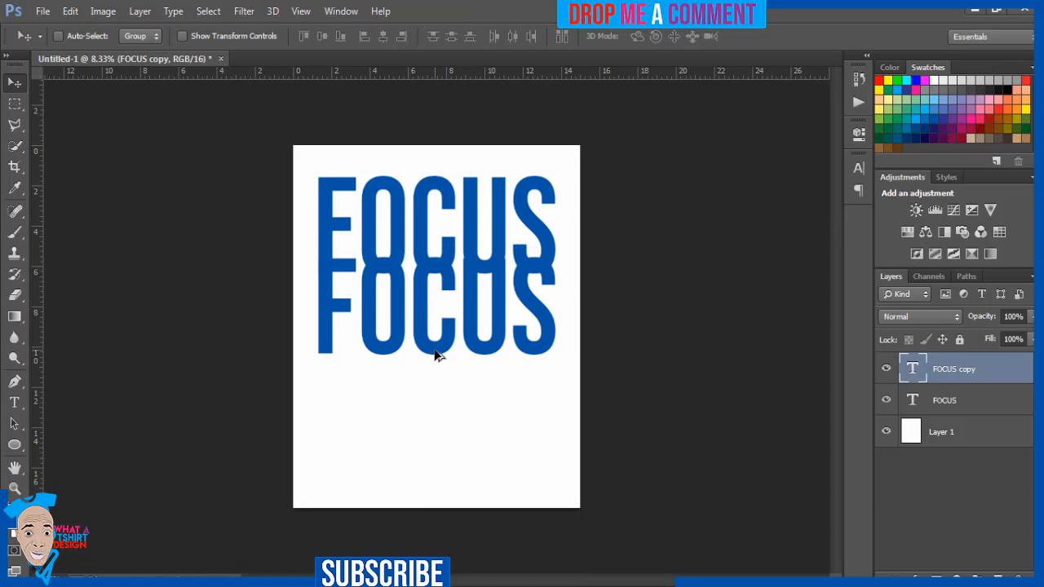
pyautogui.moveTo(435, 355); pyautogui.dragTo(435, 434)
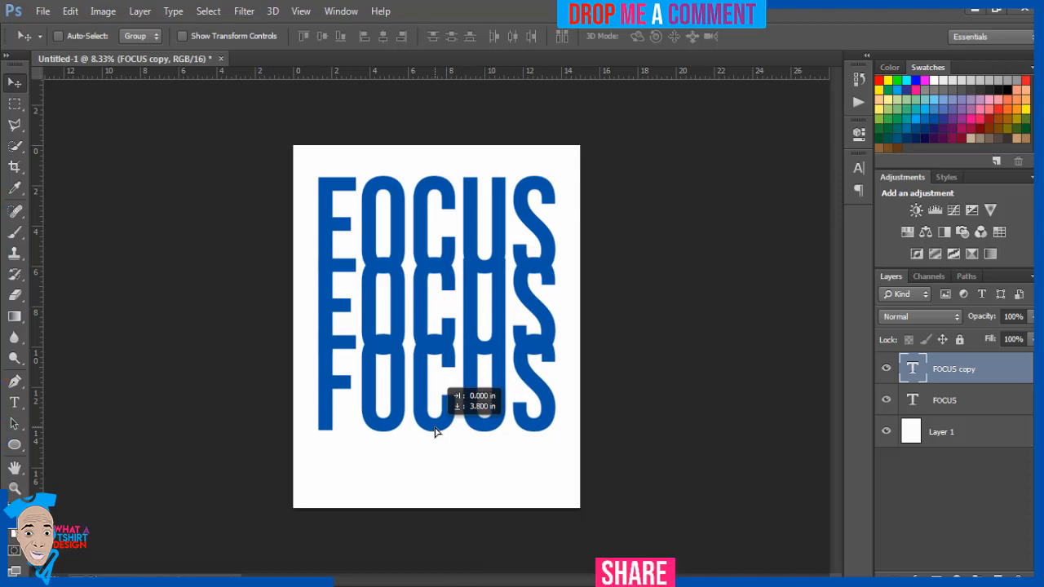
pyautogui.moveTo(434, 432); pyautogui.dragTo(435, 432)
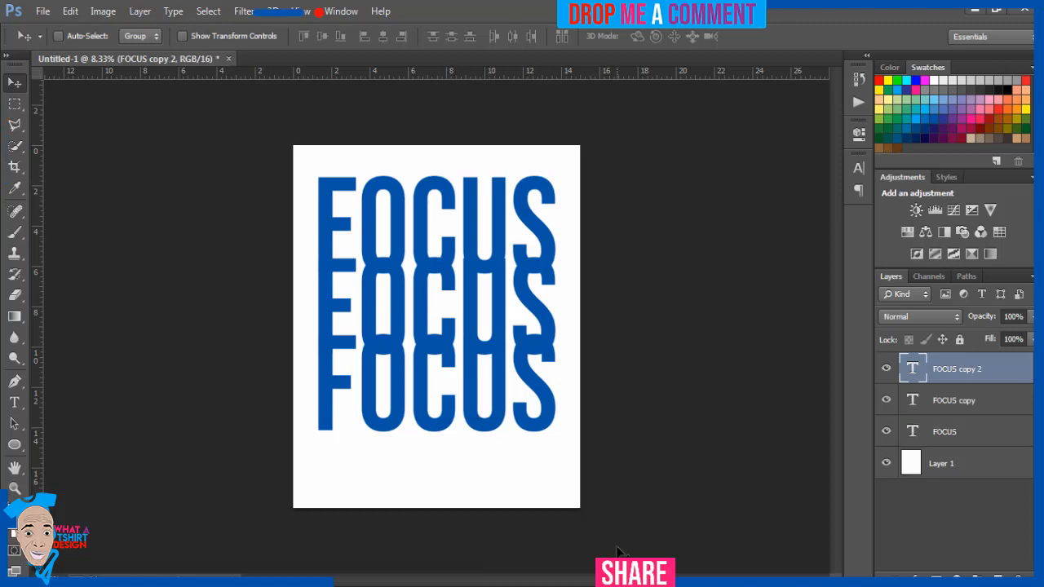
pyautogui.click(1016, 402)
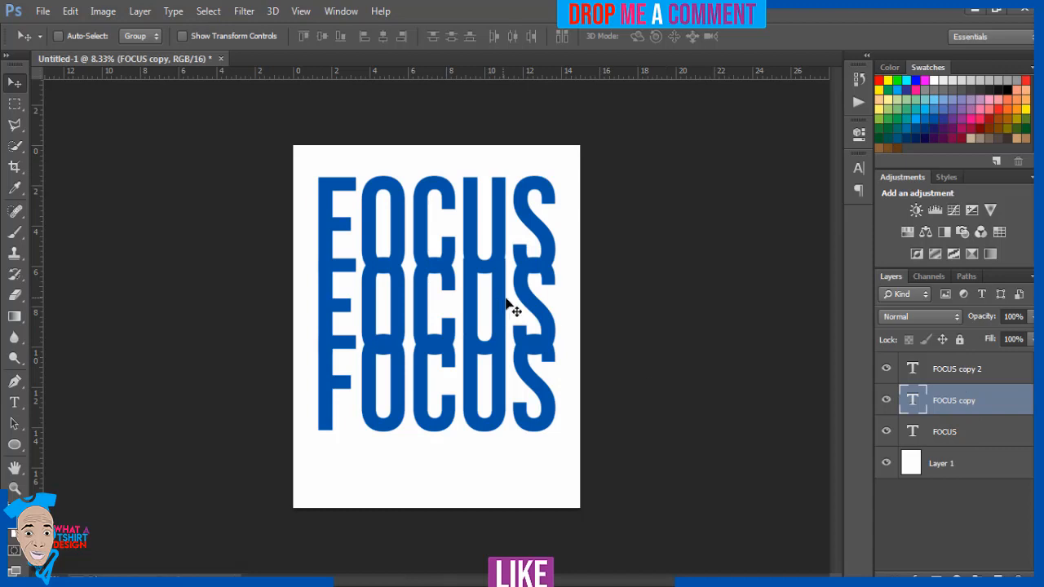
pyautogui.click(980, 374)
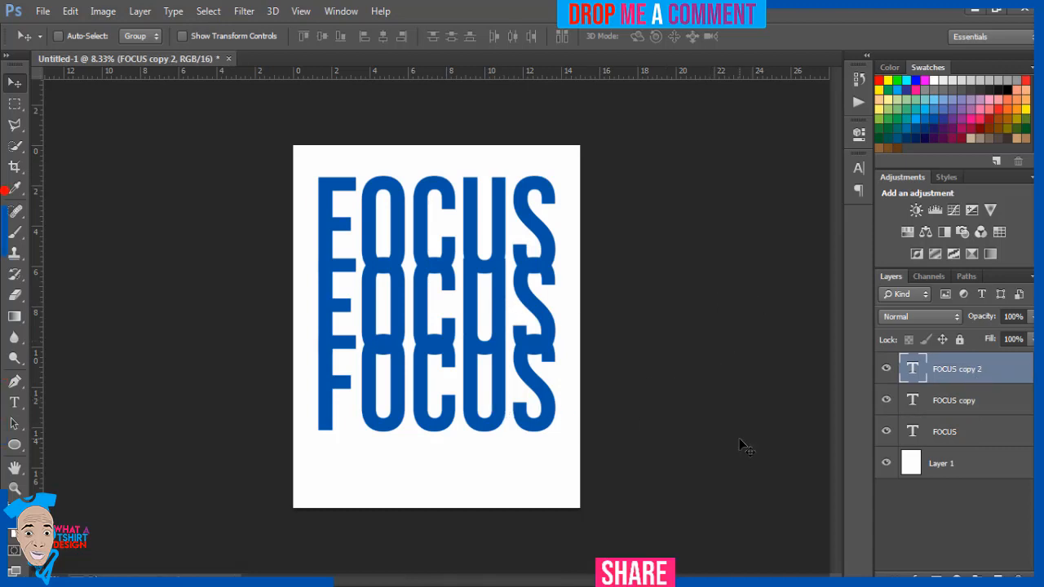
pyautogui.click(945, 403)
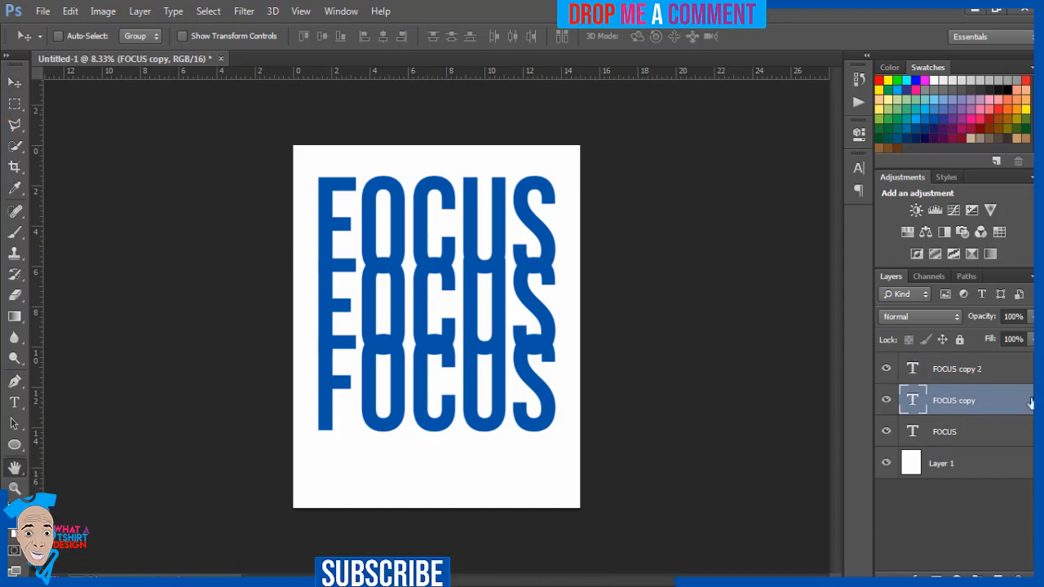
pyautogui.doubleClick(1030, 403)
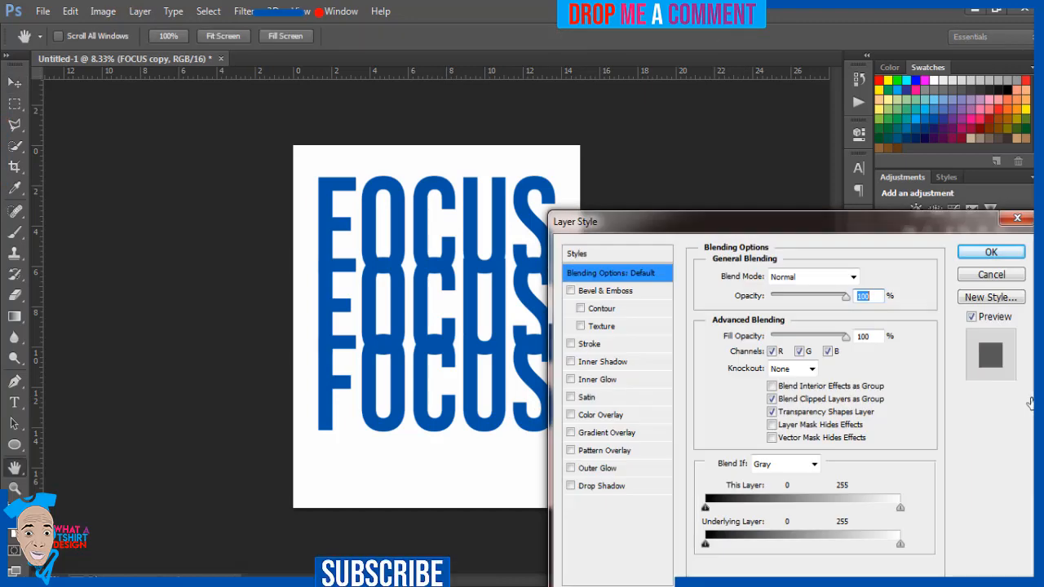
pyautogui.click(1019, 218)
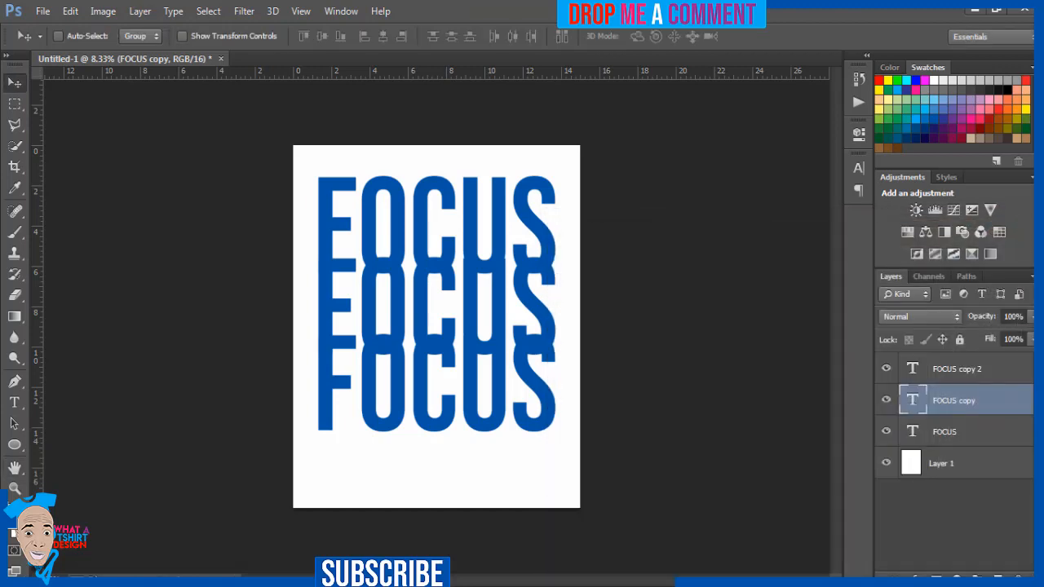
# Step: Apply a green Color Overlay (00ff06) at 100% opacity to the FOCUS copy layer, the middle word
pyautogui.doubleClick(1030, 403)
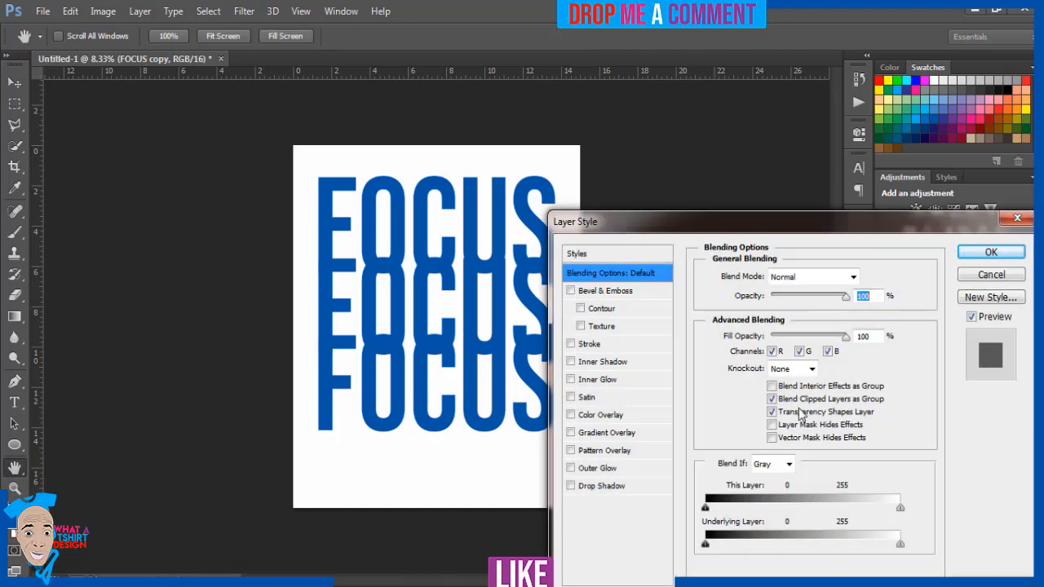
pyautogui.click(625, 415)
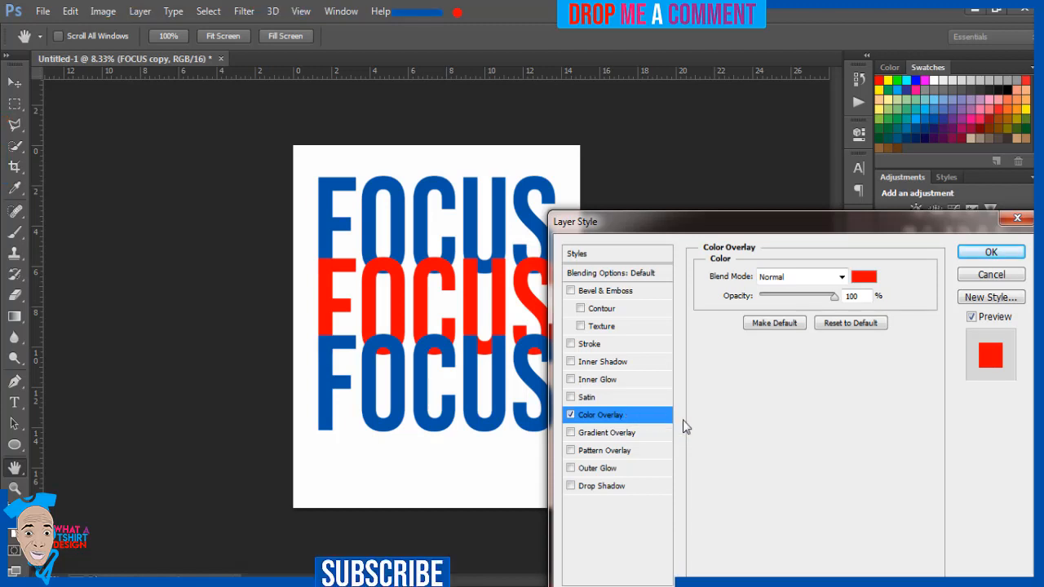
pyautogui.click(869, 280)
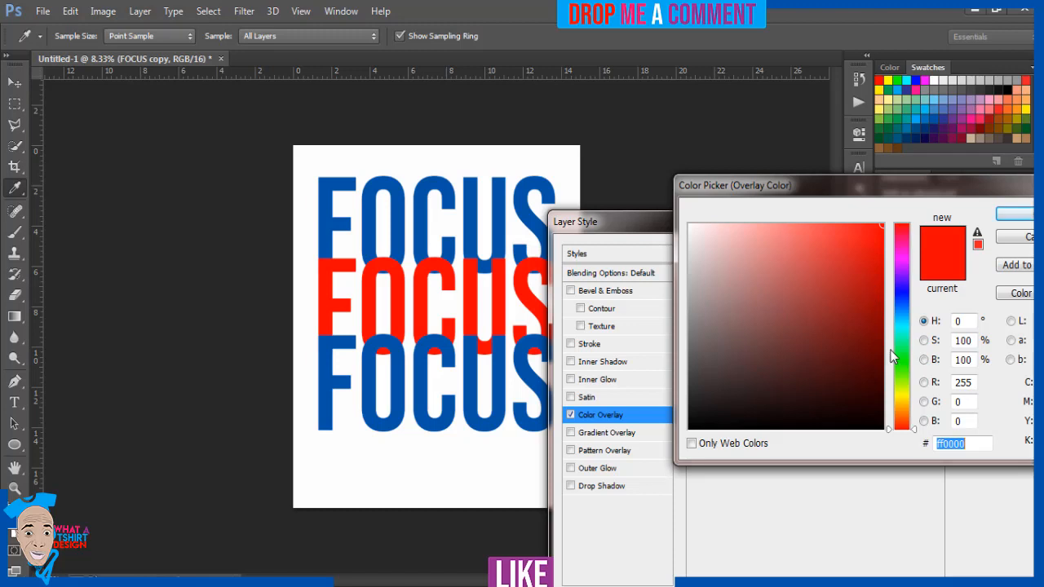
pyautogui.click(900, 362)
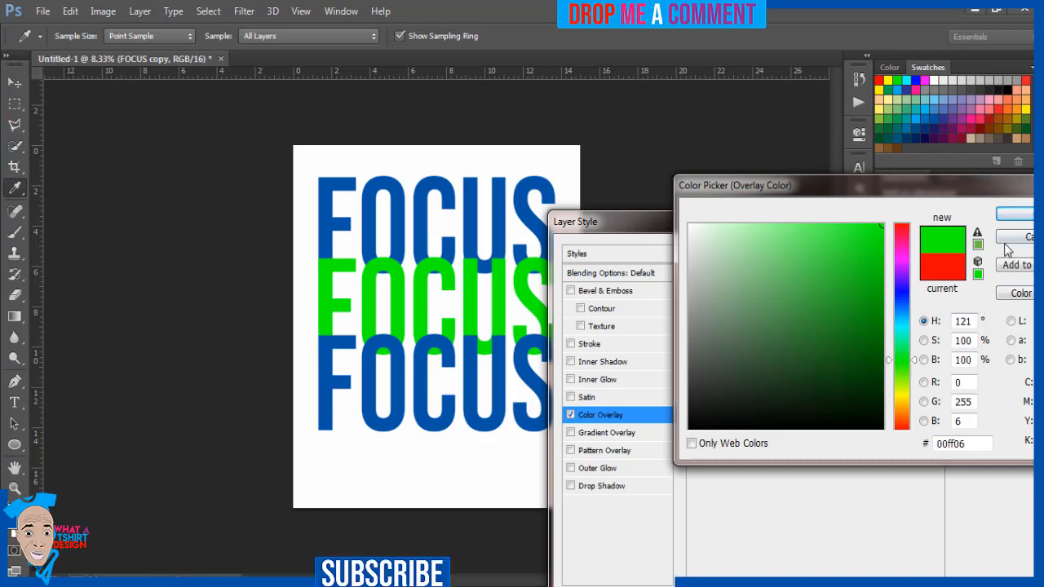
pyautogui.click(1010, 215)
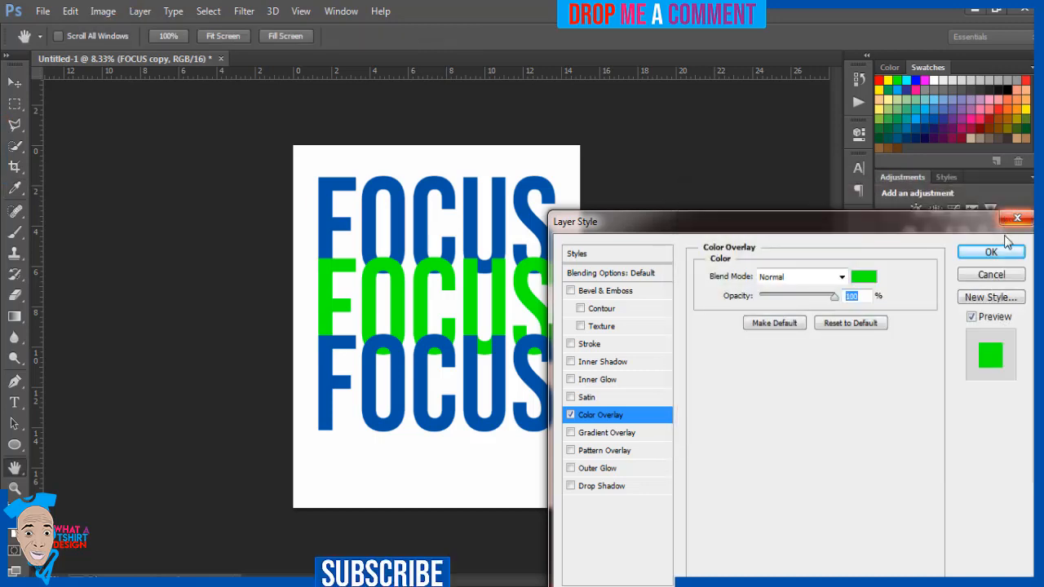
pyautogui.click(1003, 255)
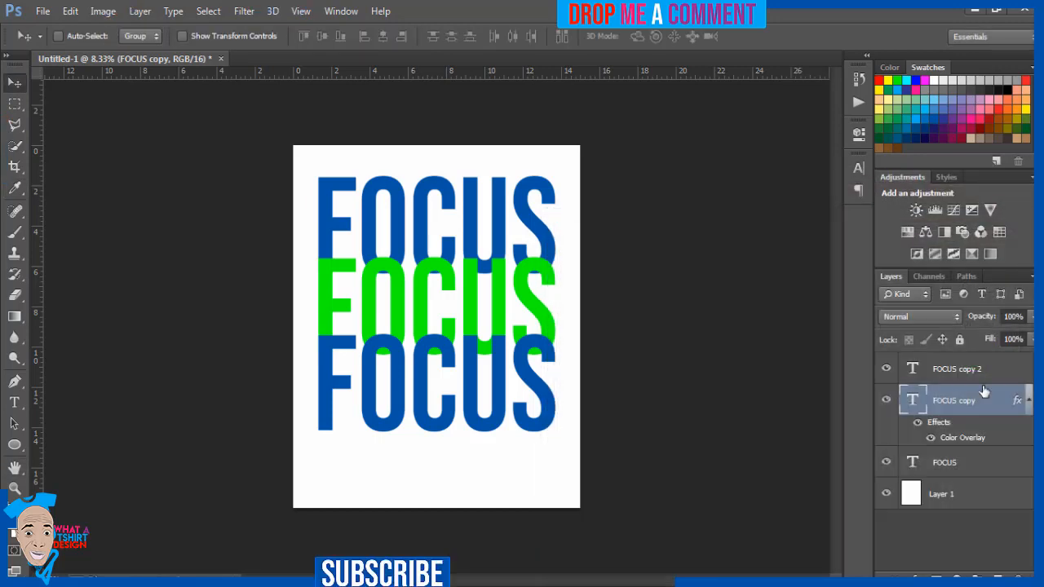
# Step: Apply a yellow Color Overlay (e4ff00) at 100% opacity to the FOCUS copy 2 layer, the lowest word
pyautogui.doubleClick(1030, 371)
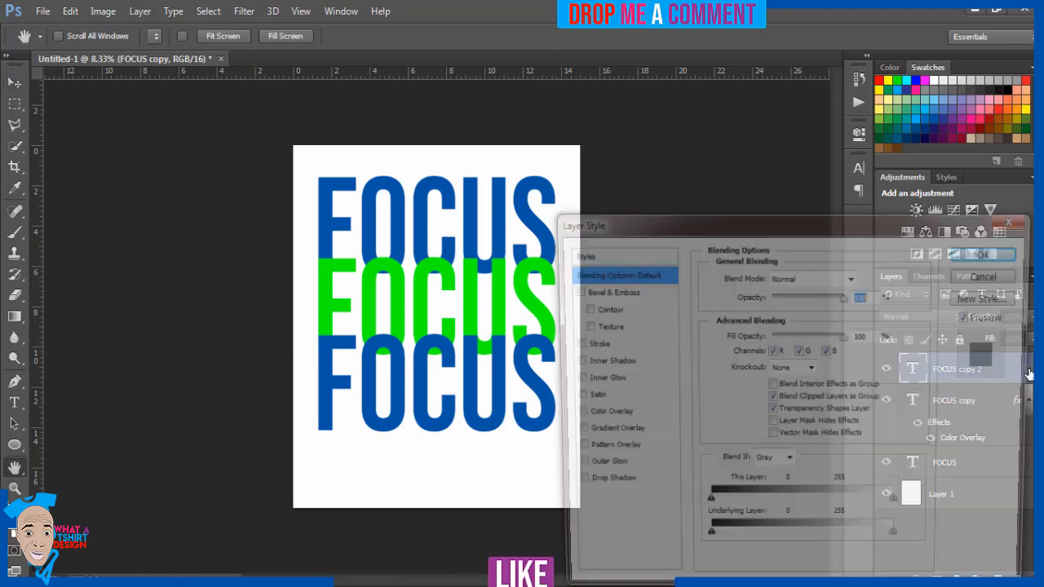
pyautogui.click(627, 416)
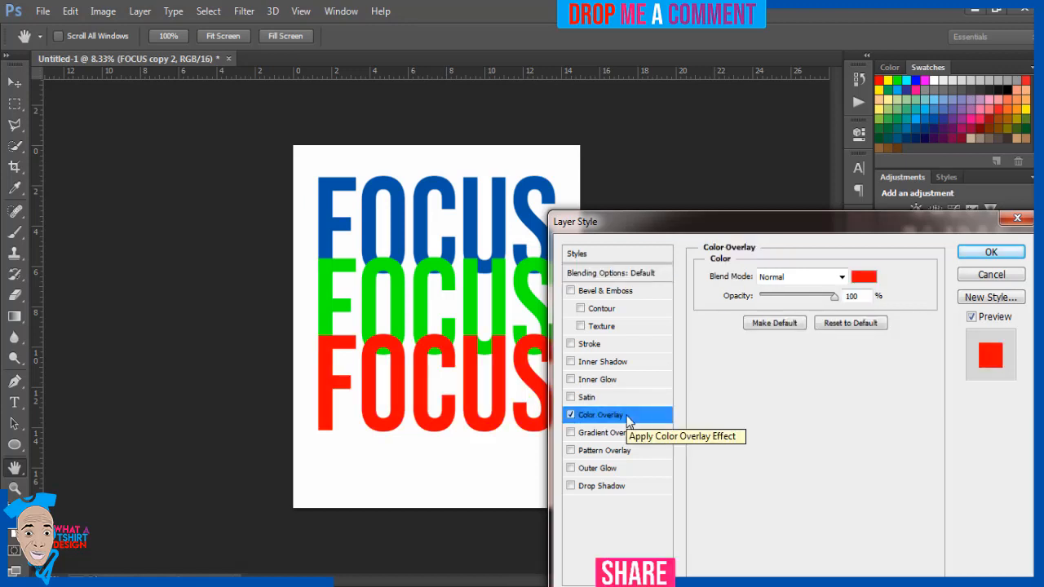
pyautogui.click(864, 276)
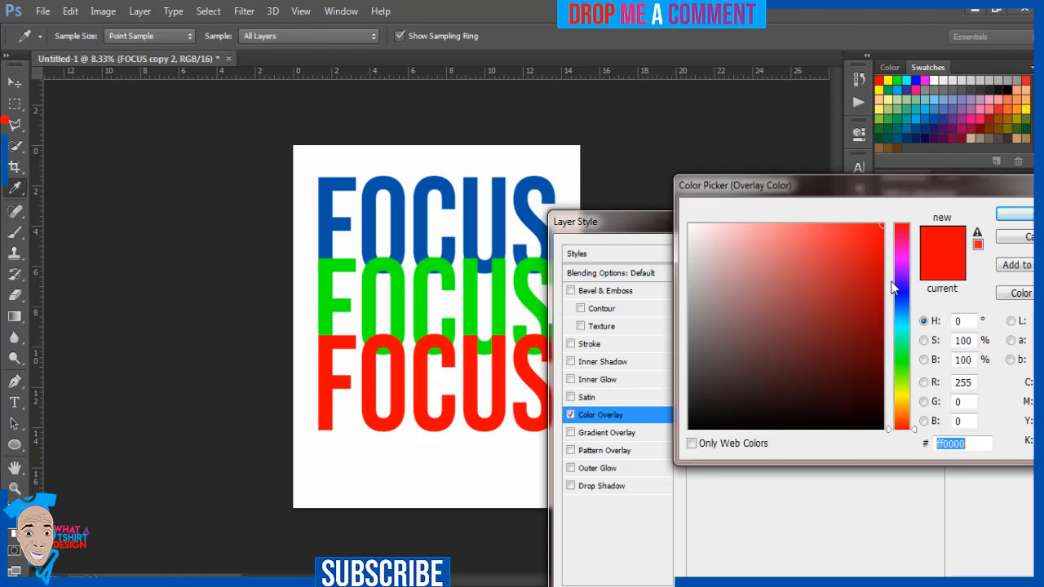
pyautogui.click(902, 333)
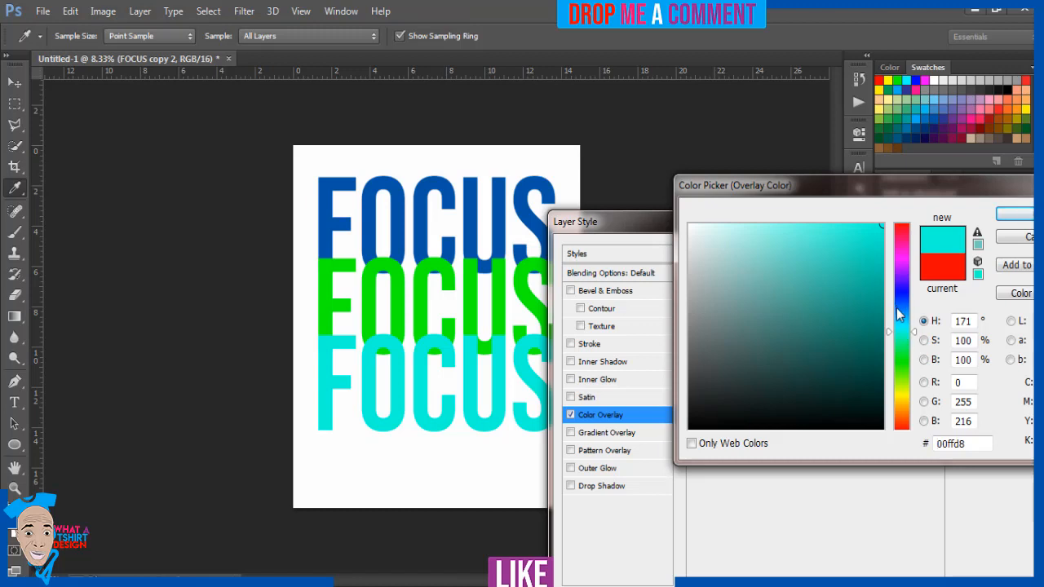
pyautogui.click(900, 311)
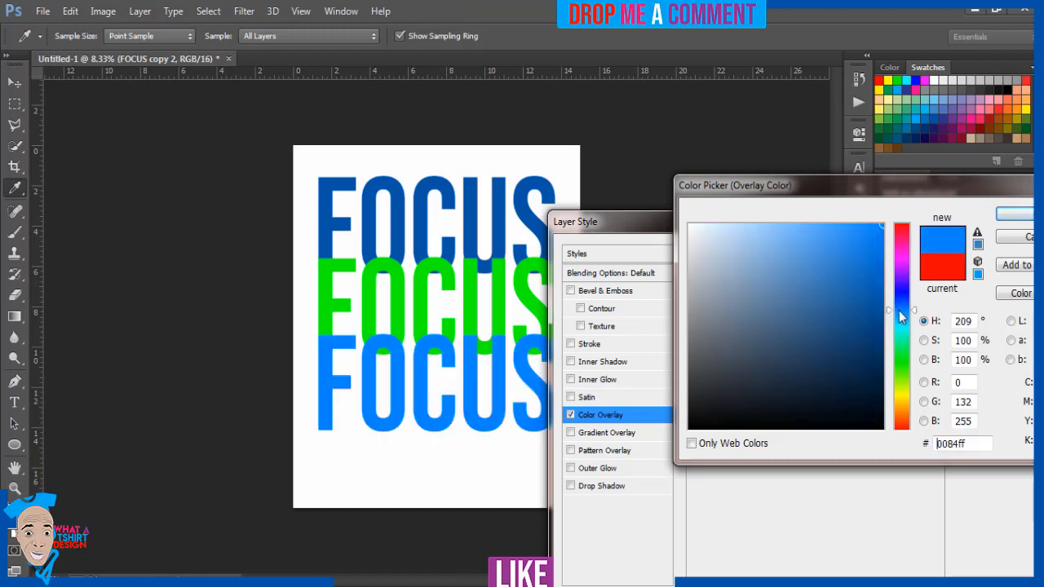
pyautogui.click(903, 384)
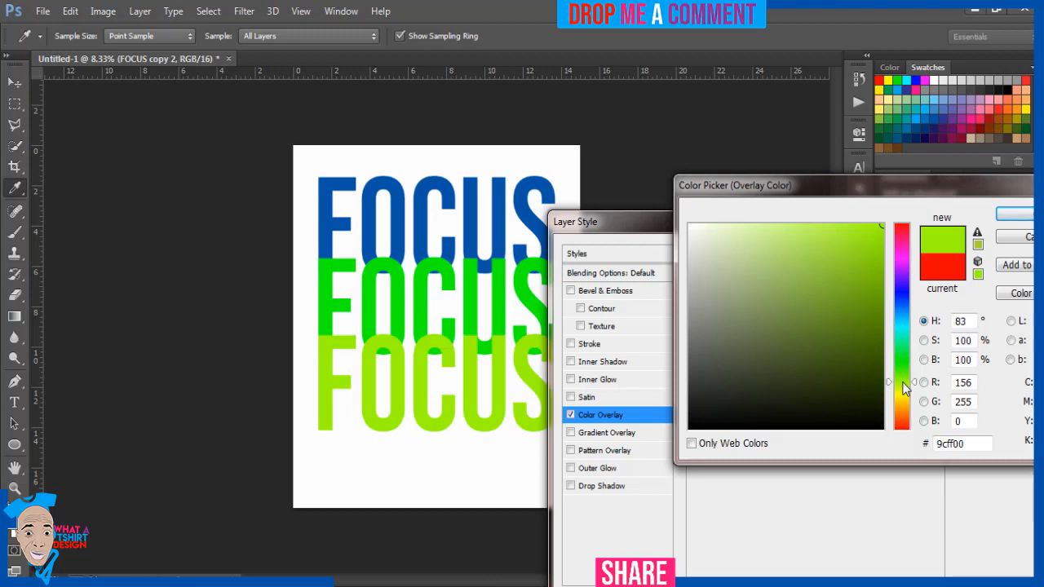
pyautogui.moveTo(903, 383); pyautogui.dragTo(903, 390)
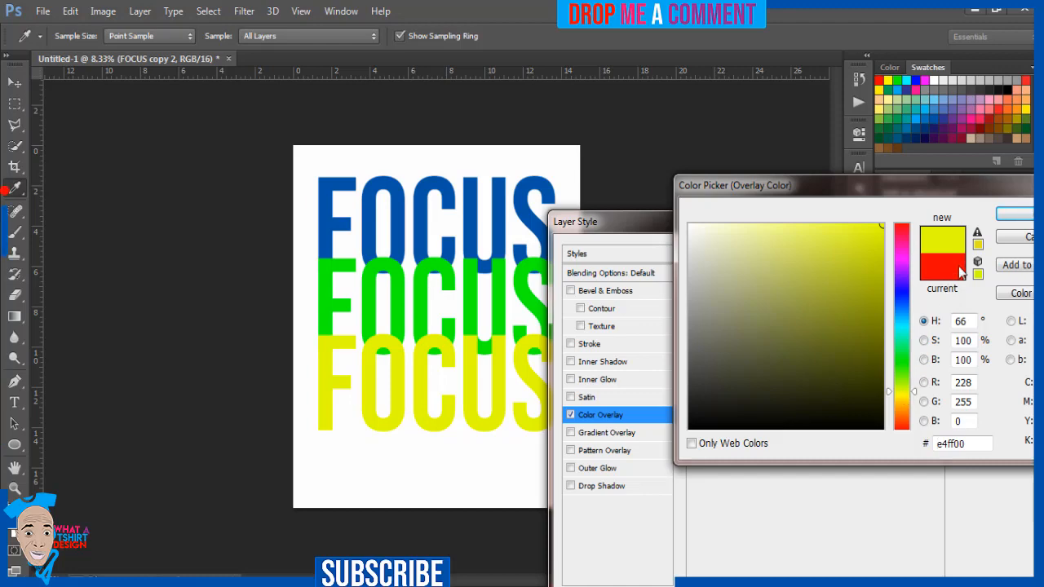
pyautogui.click(1011, 213)
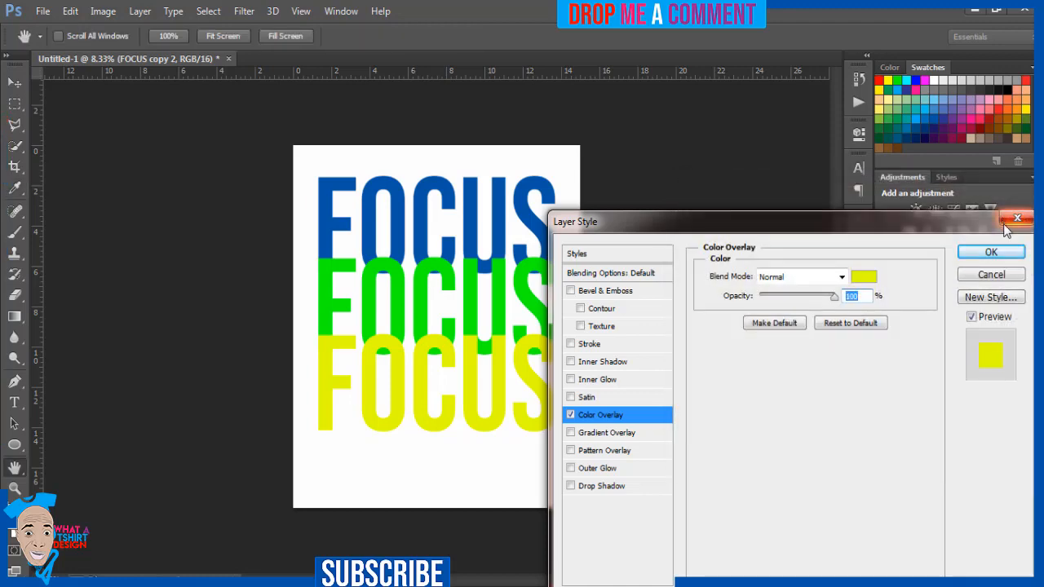
pyautogui.click(992, 252)
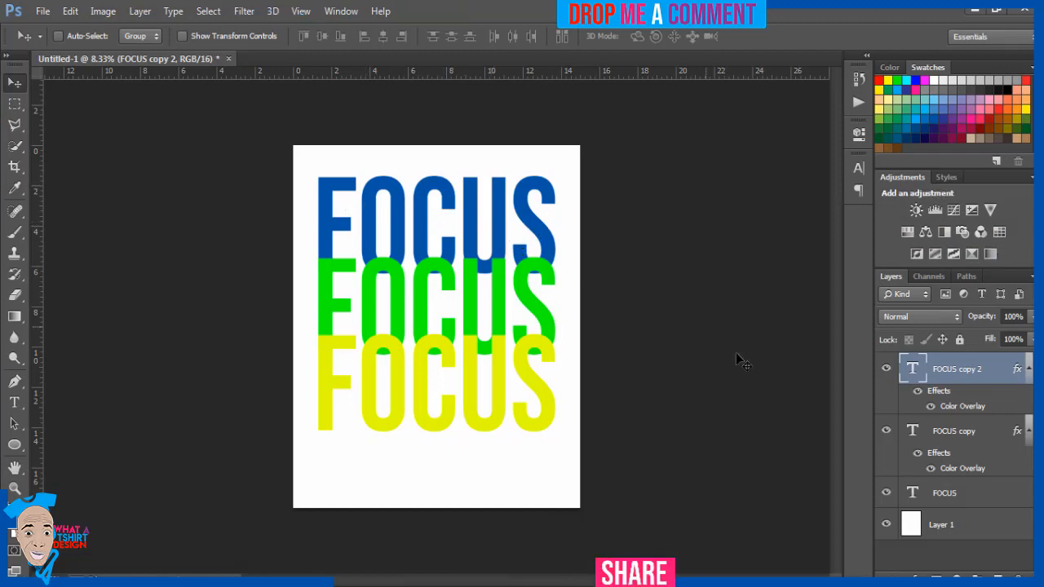
# Step: Bring the blue FOCUS layer to the top of the layer stack and nudge the green FOCUS copy slightly down
pyautogui.click(962, 499)
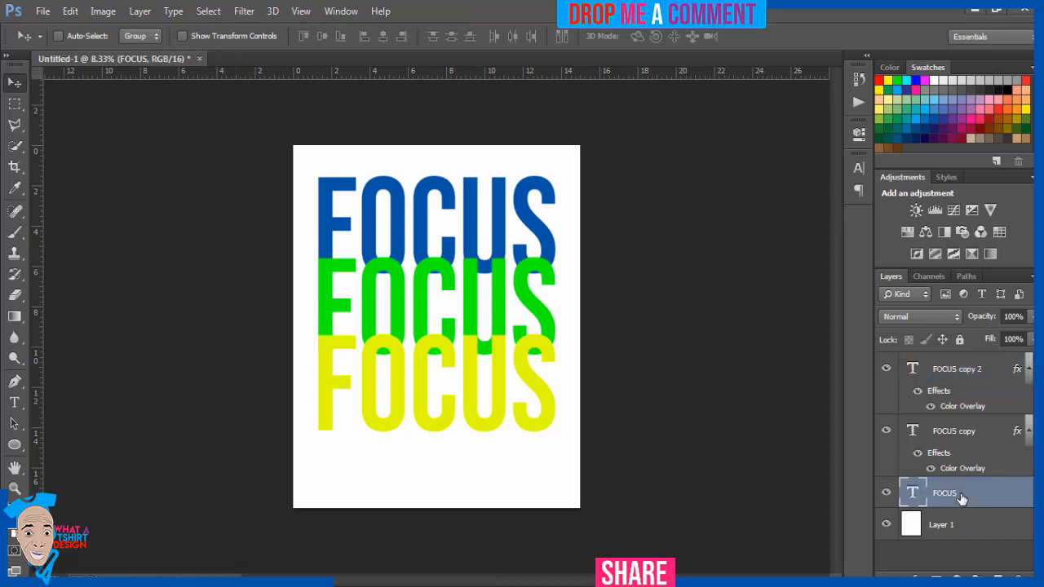
pyautogui.moveTo(962, 499); pyautogui.dragTo(957, 365)
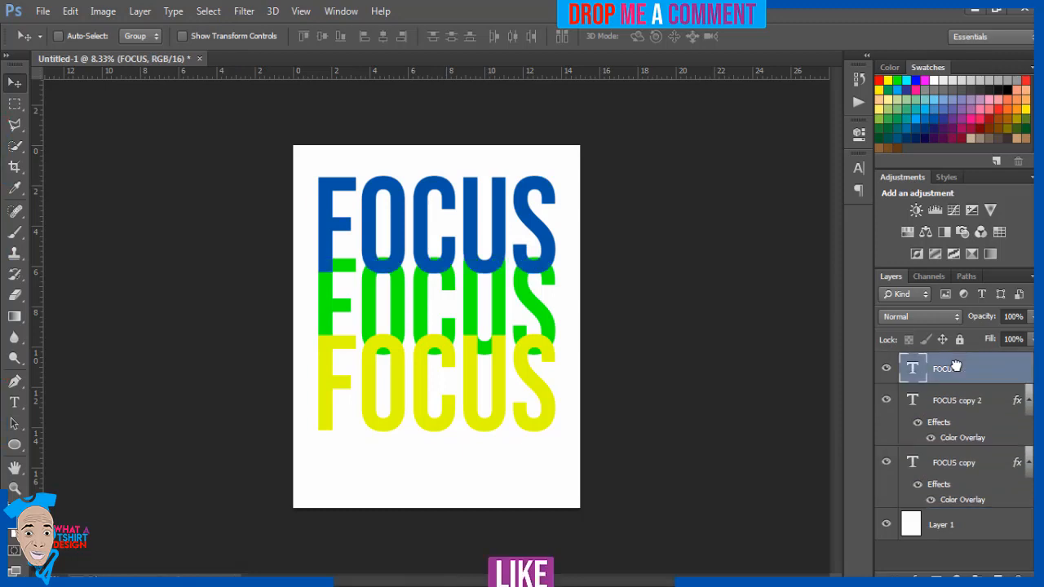
pyautogui.click(962, 468)
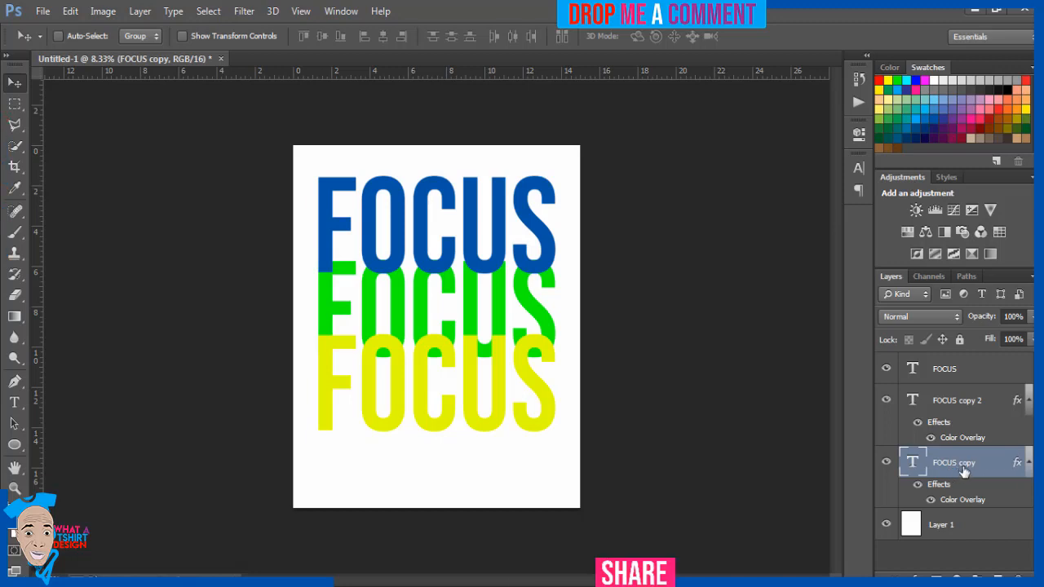
# Step: Group the three FOCUS text layers and toggle the group's visibility off and on to check its contents
pyautogui.keyDown('shift'); pyautogui.click(970, 408); pyautogui.keyUp('shift')
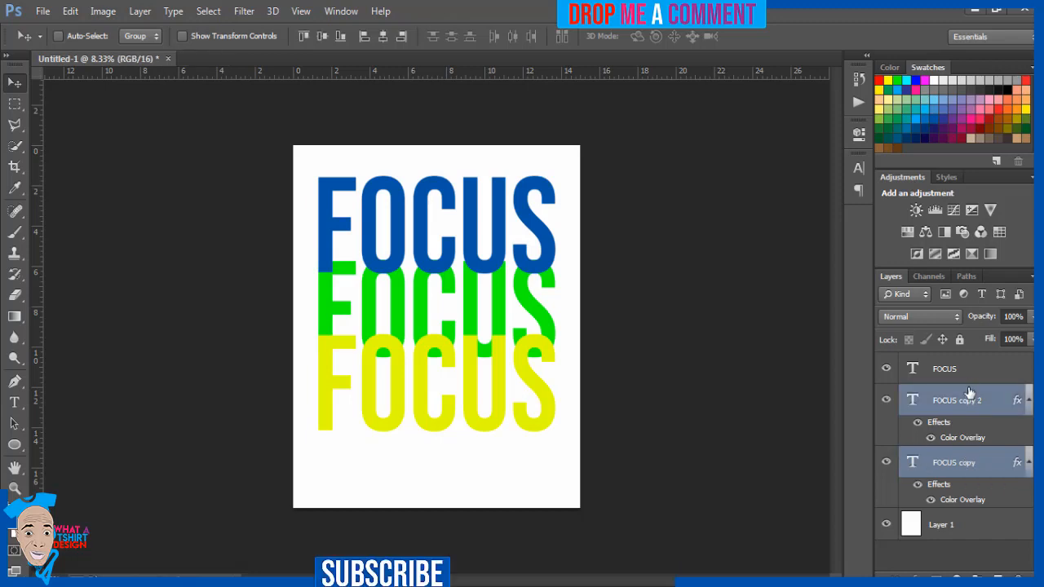
pyautogui.keyDown('shift'); pyautogui.click(968, 374); pyautogui.keyUp('shift')
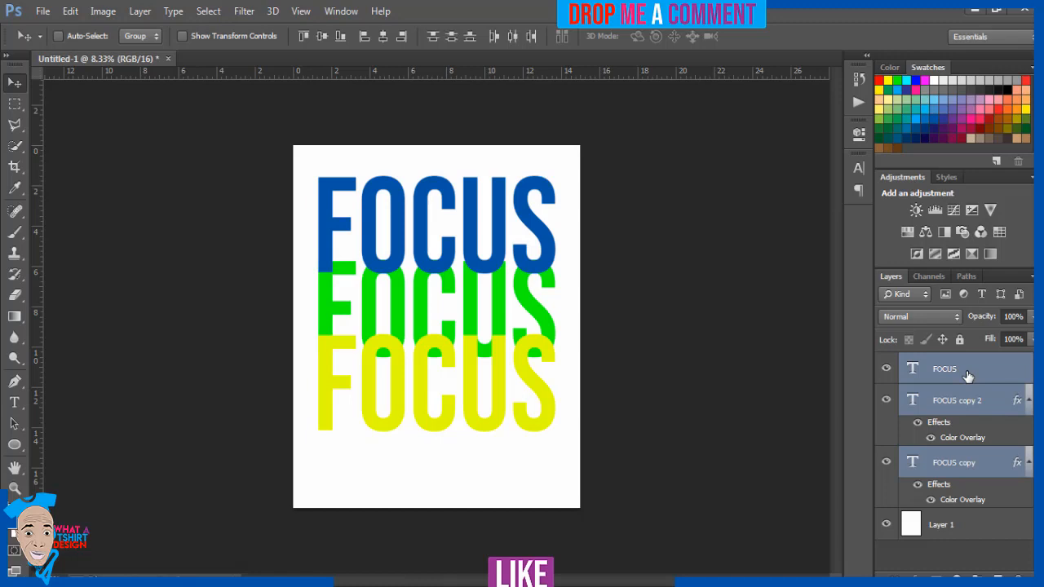
pyautogui.hotkey('ctrl', 'g')
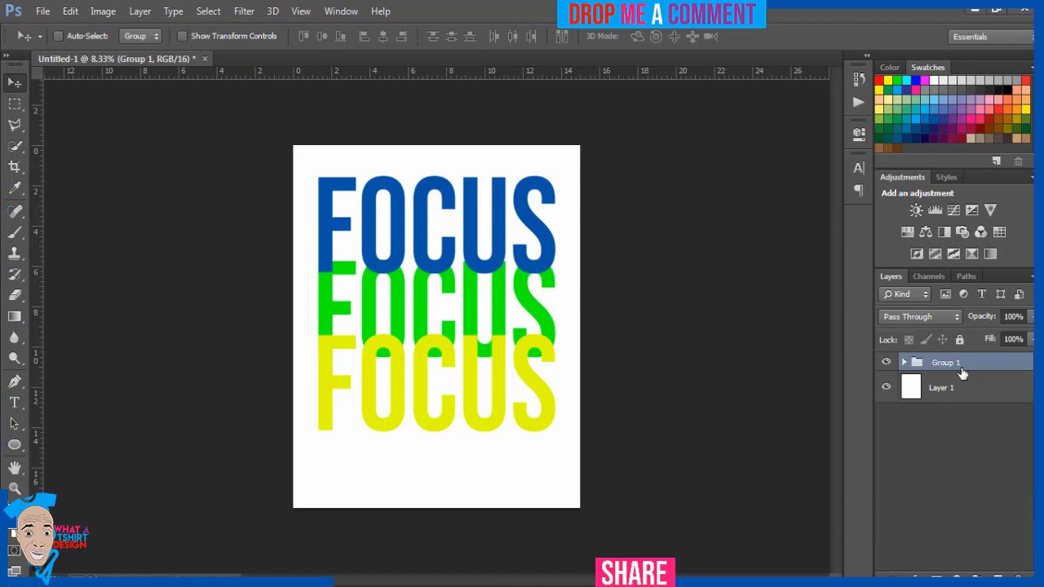
pyautogui.click(886, 364)
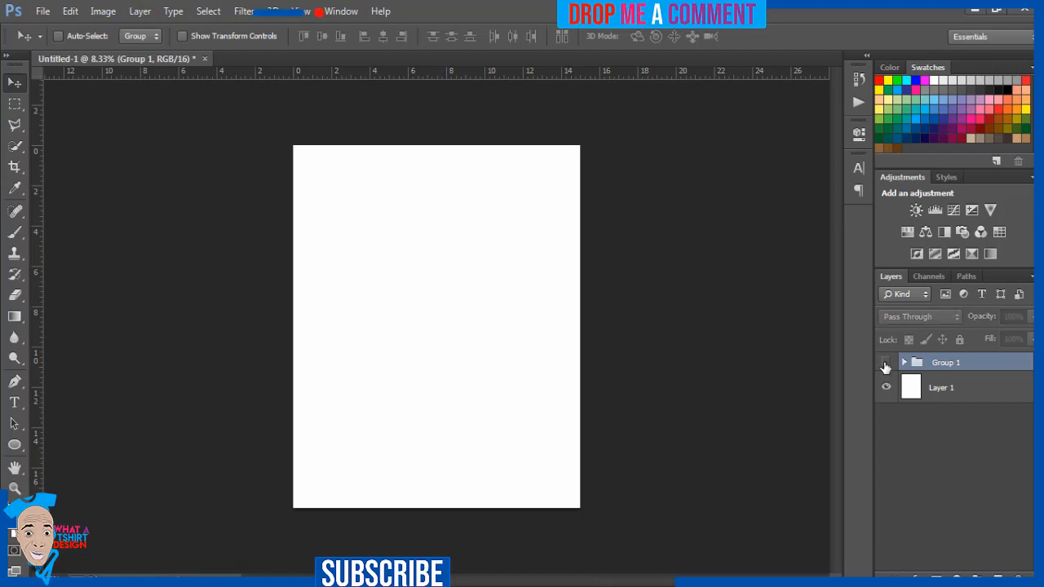
pyautogui.click(886, 364)
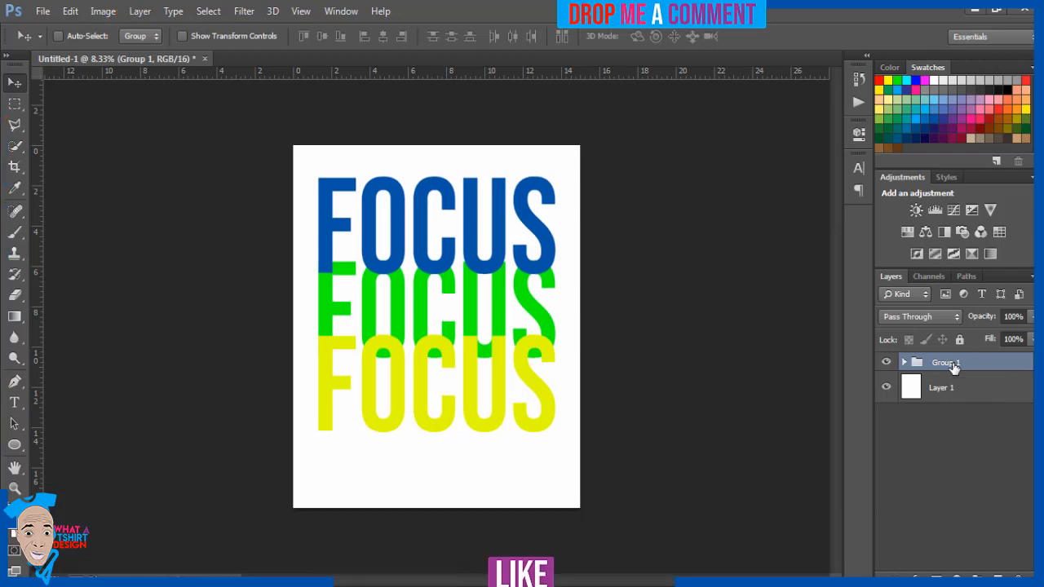
# Step: Nudge the FOCUS group straight down about 0.8 in toward the page's vertical centre and dismiss the Windows color scheme prompt
pyautogui.hotkey('shift', 'Down')
pyautogui.hotkey('shift', 'Down')
pyautogui.hotkey('shift', 'Down')
pyautogui.hotkey('shift', 'Down')
pyautogui.hotkey('shift', 'Down')
pyautogui.hotkey('shift', 'Down')
pyautogui.hotkey('shift', 'Down')
pyautogui.hotkey('shift', 'Down')
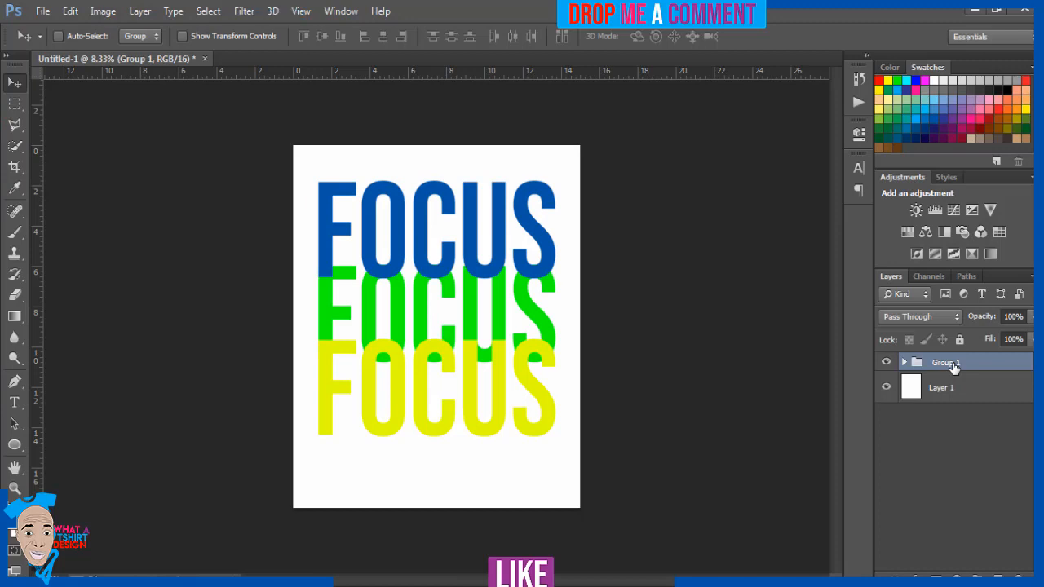
pyautogui.hotkey('shift', 'Down')
pyautogui.hotkey('shift', 'Down')
pyautogui.hotkey('shift', 'Down')
pyautogui.hotkey('shift', 'Down')
pyautogui.hotkey('shift', 'Down')
pyautogui.hotkey('shift', 'Down')
pyautogui.hotkey('shift', 'Down')
pyautogui.hotkey('shift', 'Down')
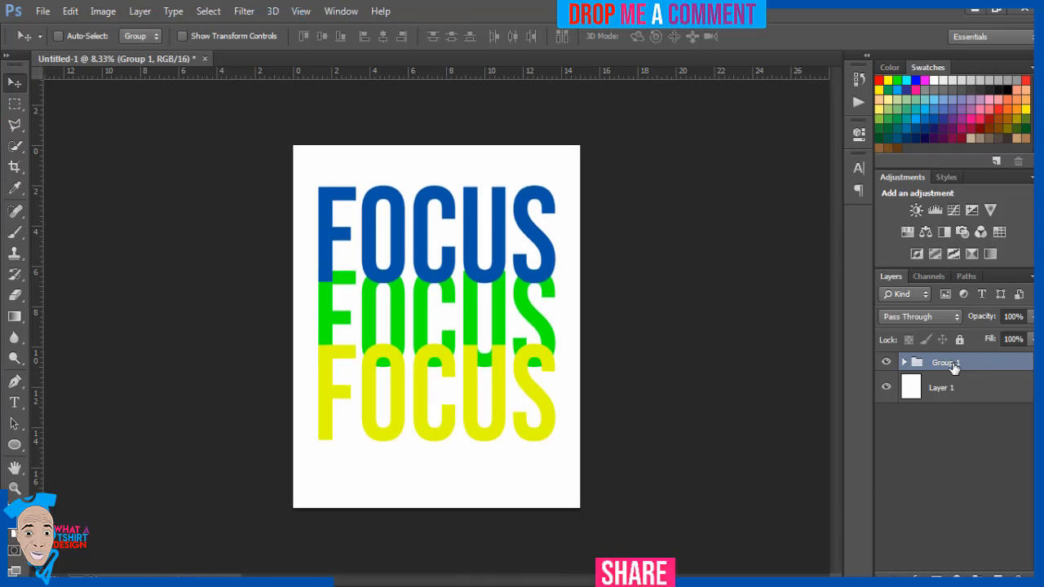
pyautogui.hotkey('shift', 'Down')
pyautogui.hotkey('shift', 'Down')
pyautogui.hotkey('shift', 'Down')
pyautogui.hotkey('shift', 'Down')
pyautogui.hotkey('shift', 'Down')
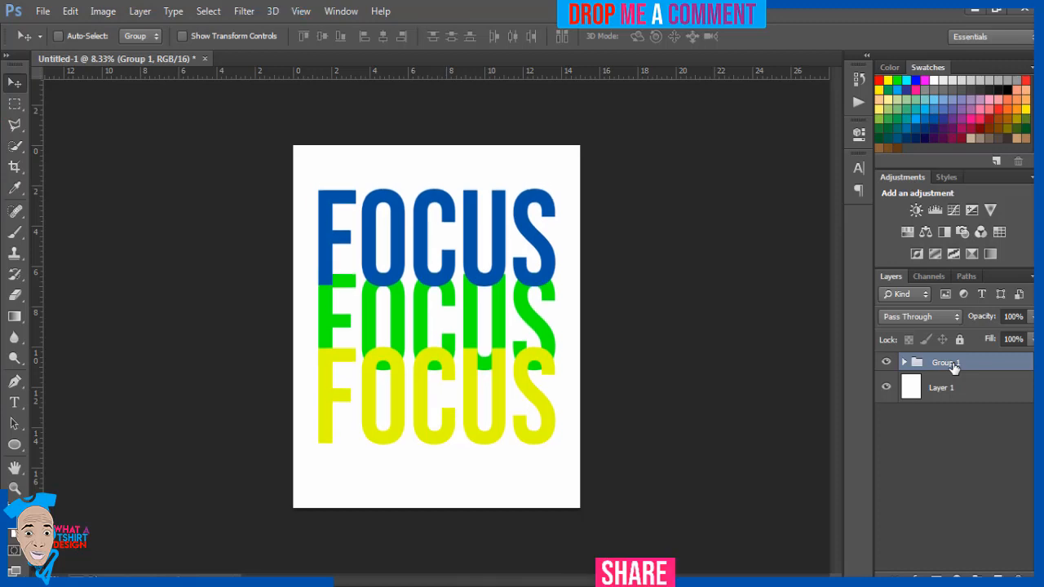
pyautogui.hotkey('shift', 'Down')
pyautogui.hotkey('shift', 'Down')
pyautogui.hotkey('shift', 'Down')
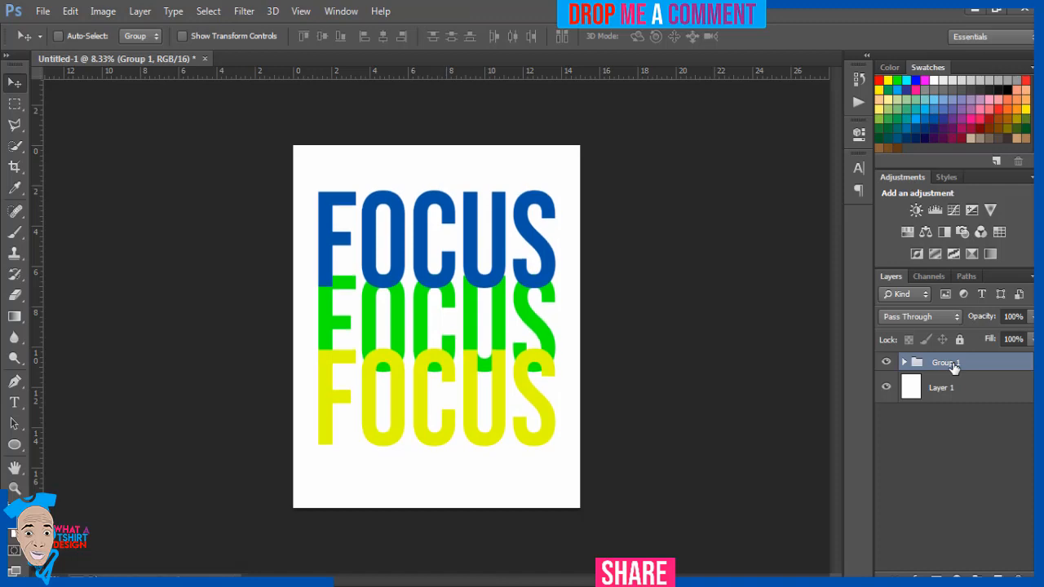
pyautogui.hotkey('shift', 'Down')
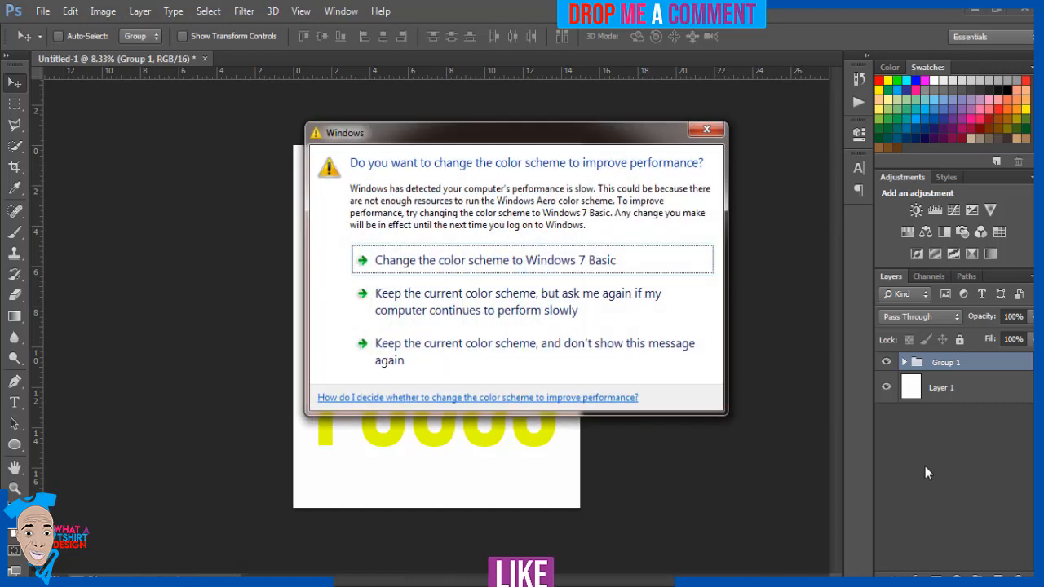
pyautogui.click(714, 128)
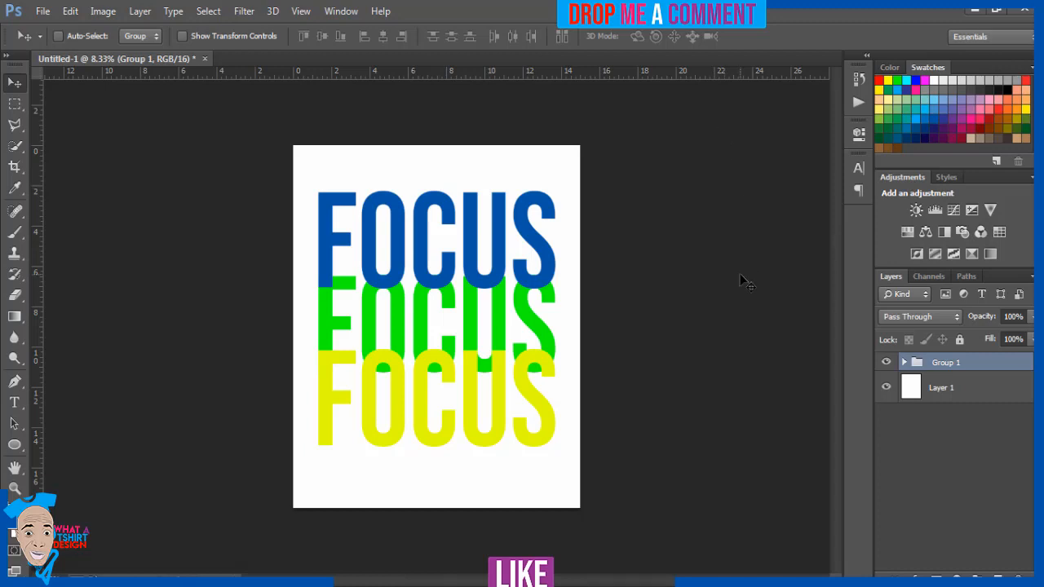
# Step: Hide the white background Layer 1 and save the document as Focus in Photoshop PSD format in the Pictures library
pyautogui.click(887, 391)
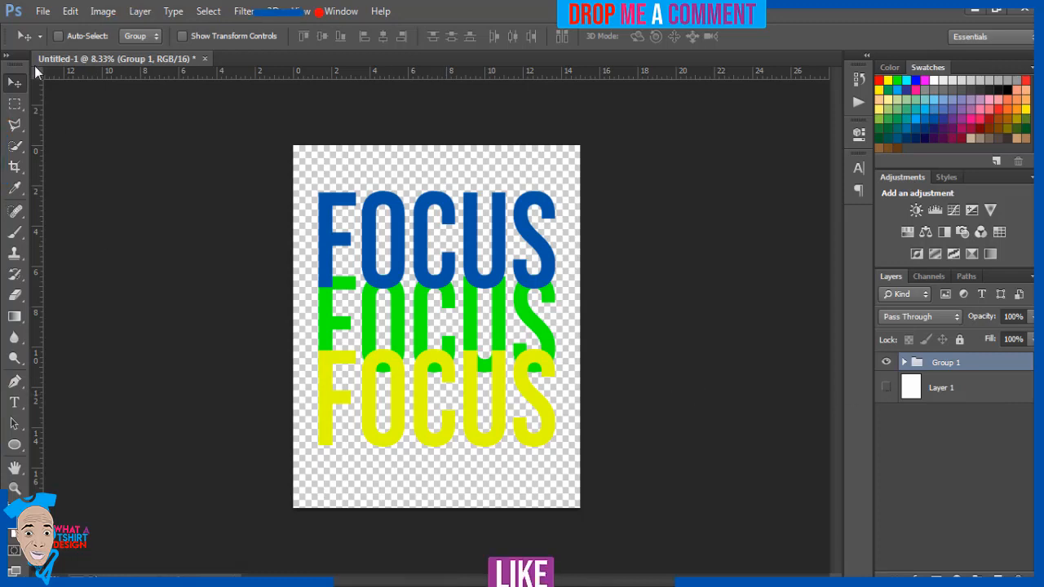
pyautogui.click(42, 11)
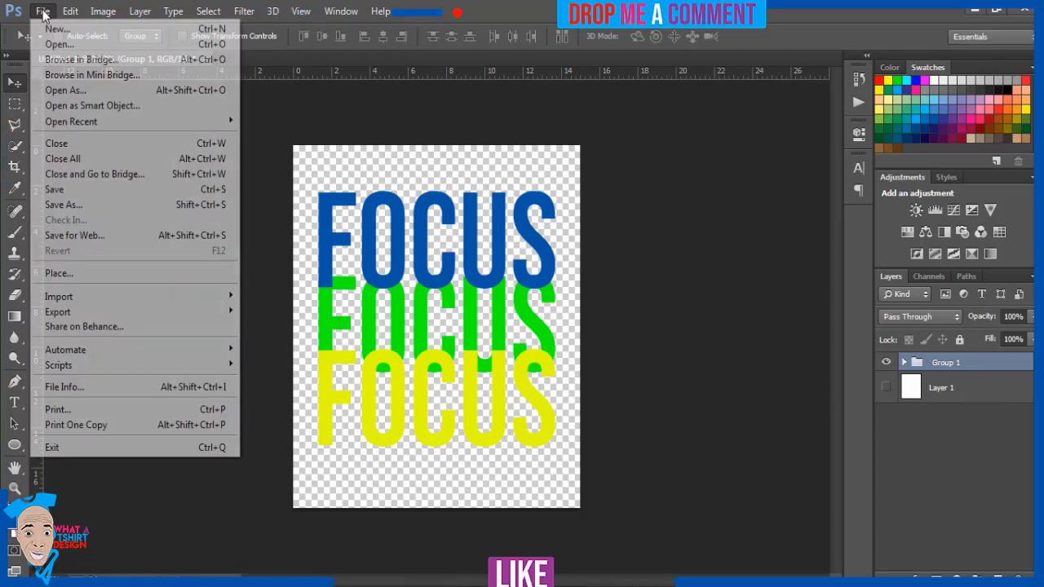
pyautogui.click(64, 205)
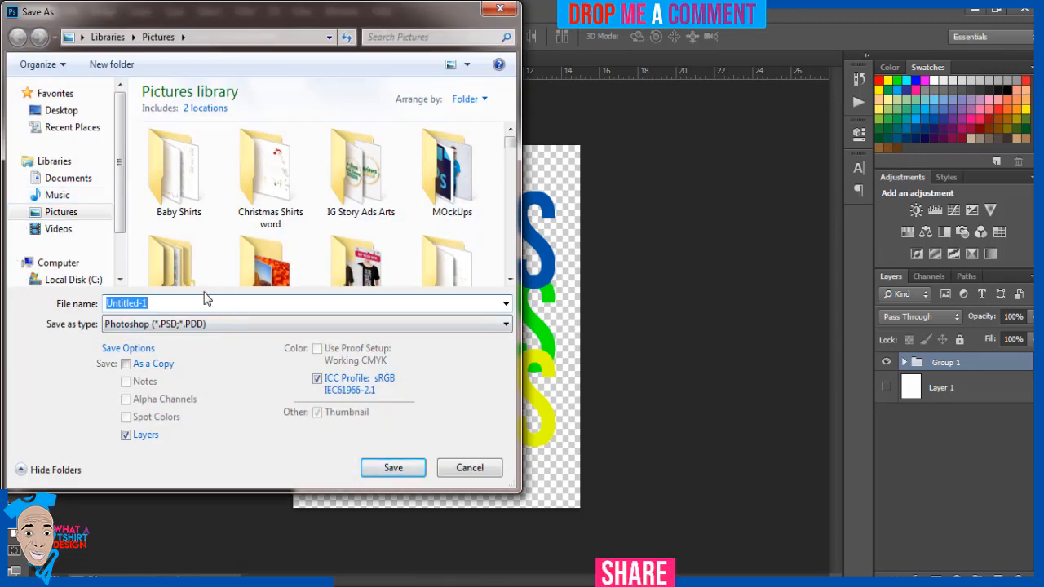
pyautogui.write('Focus')
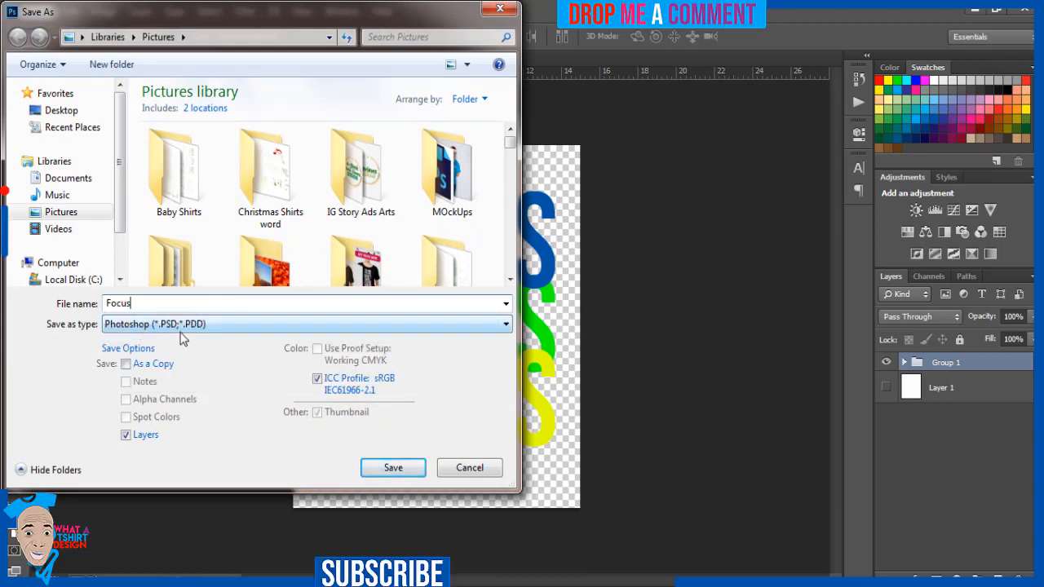
pyautogui.click(390, 475)
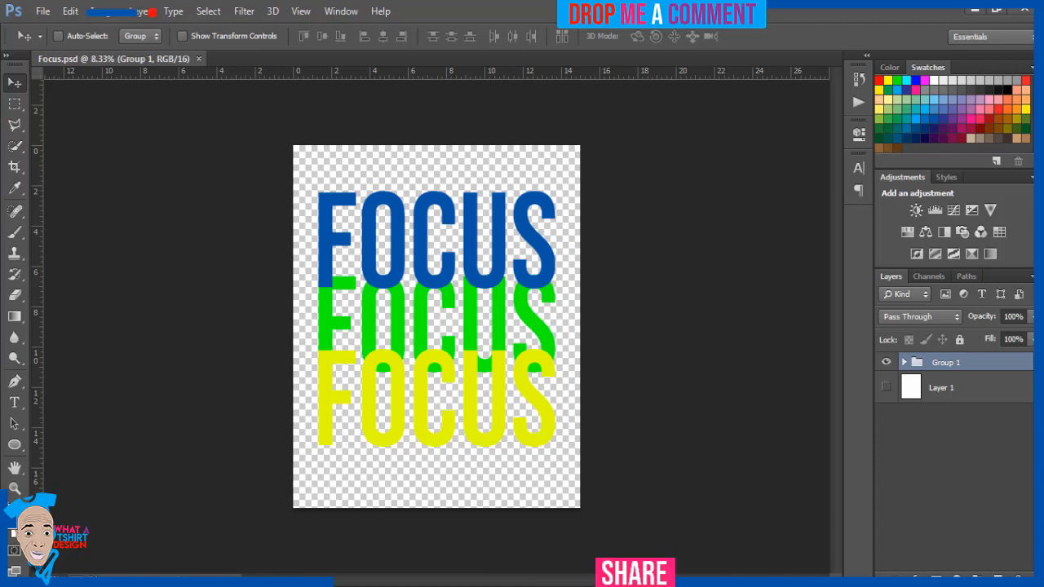
pyautogui.click(532, 585)
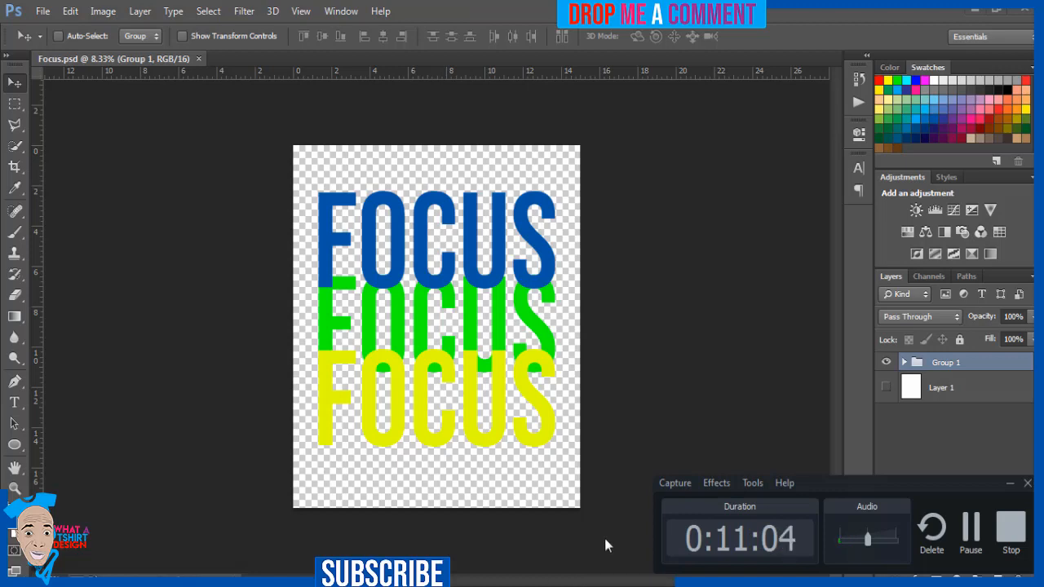
pyautogui.click(1010, 483)
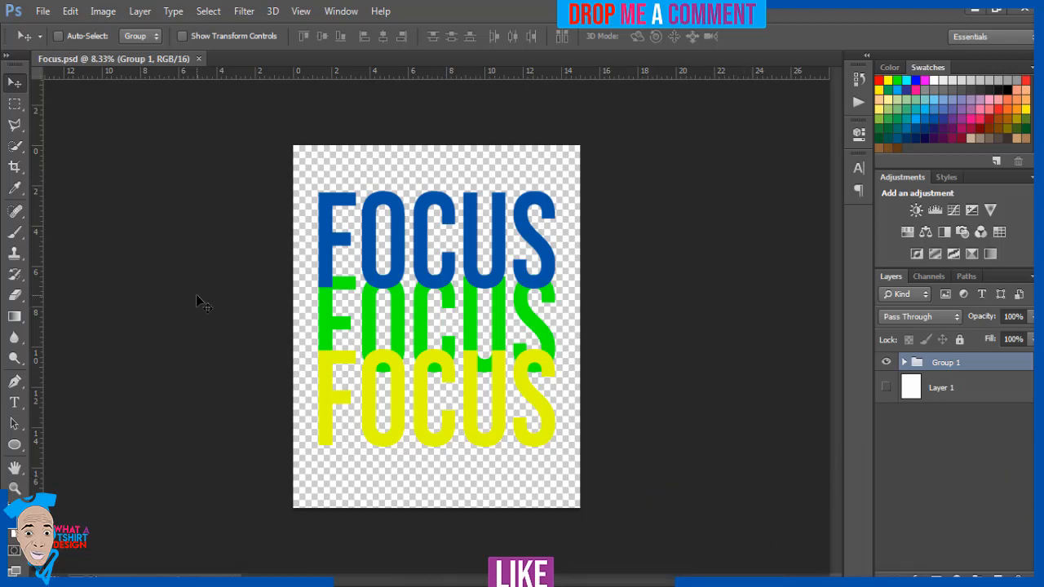
# Step: Save the transparent design as a PNG named Focus in the Pictures library, with None / Fast compression and no interlacing
pyautogui.click(45, 12)
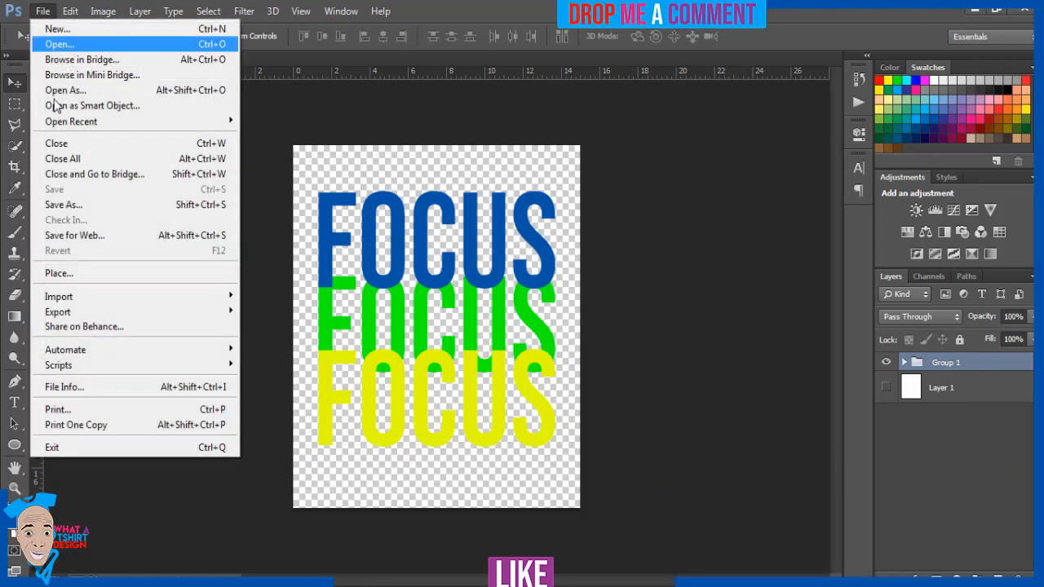
pyautogui.click(75, 205)
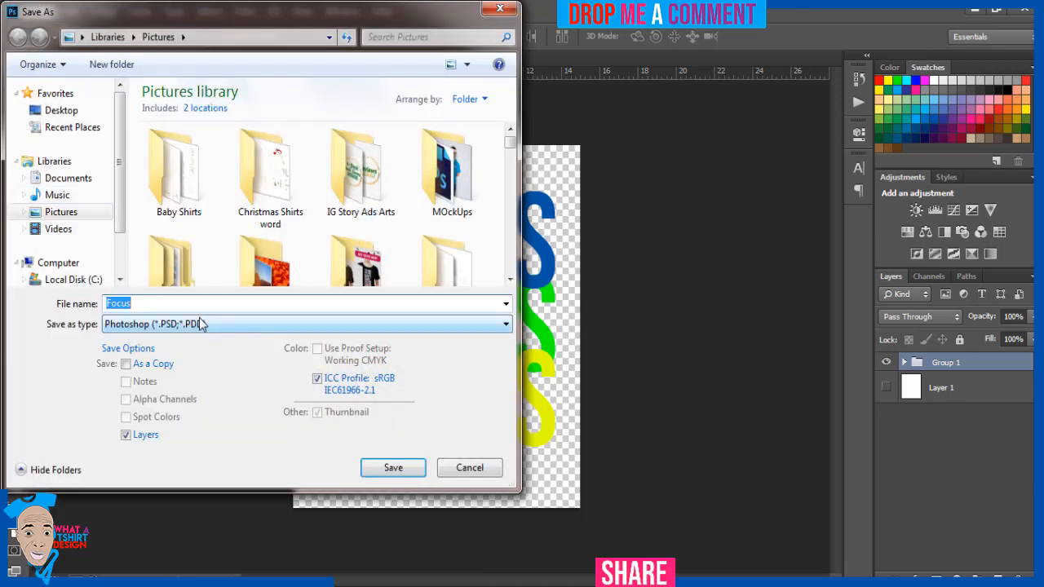
pyautogui.click(202, 324)
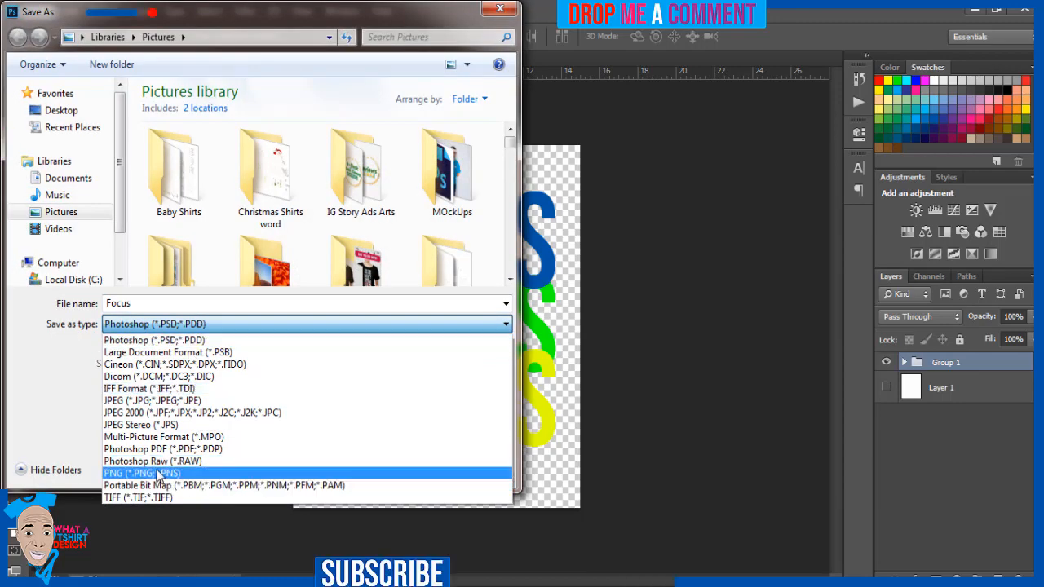
pyautogui.click(158, 474)
pyautogui.click(391, 468)
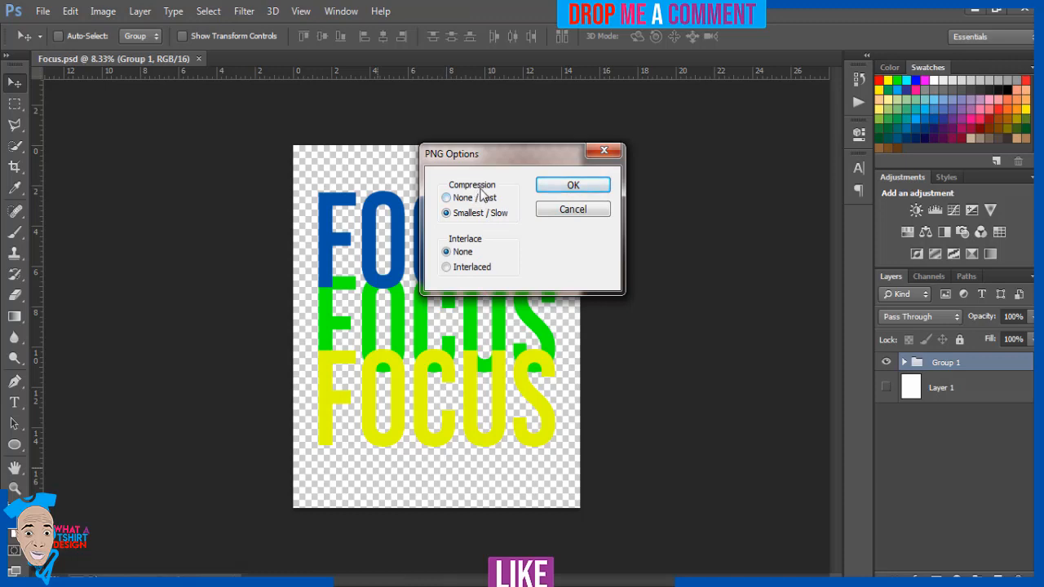
pyautogui.click(483, 201)
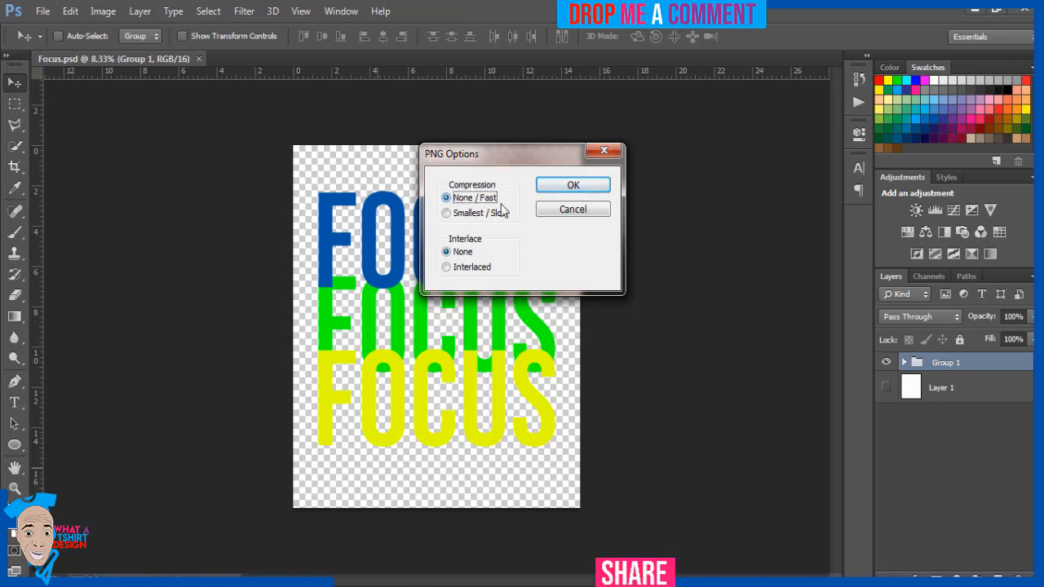
pyautogui.click(552, 188)
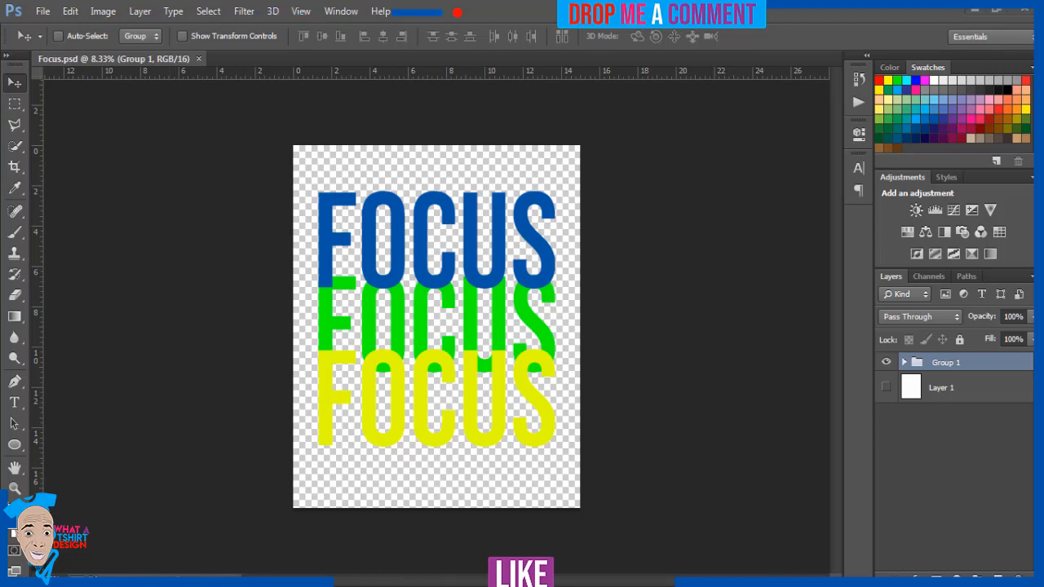
# Step: Switch to Windows Explorer and view the exported Focus PNG from the Pictures library in Windows Photo Viewer
pyautogui.press('super+e')
pyautogui.doubleClick(571, 199)
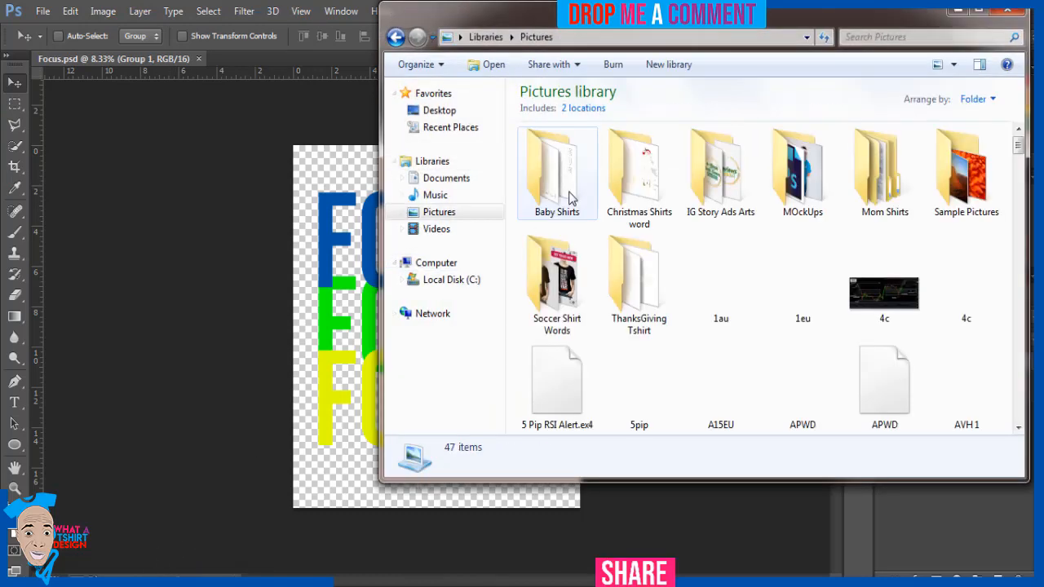
pyautogui.click(632, 194)
pyautogui.scroll(-5, 632, 194)
pyautogui.click(632, 194)
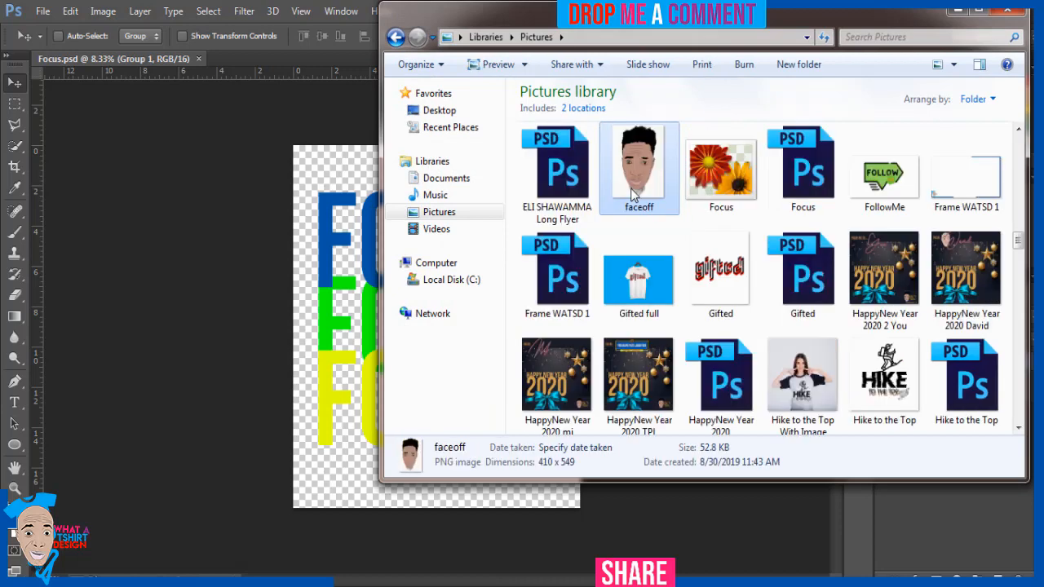
pyautogui.doubleClick(726, 183)
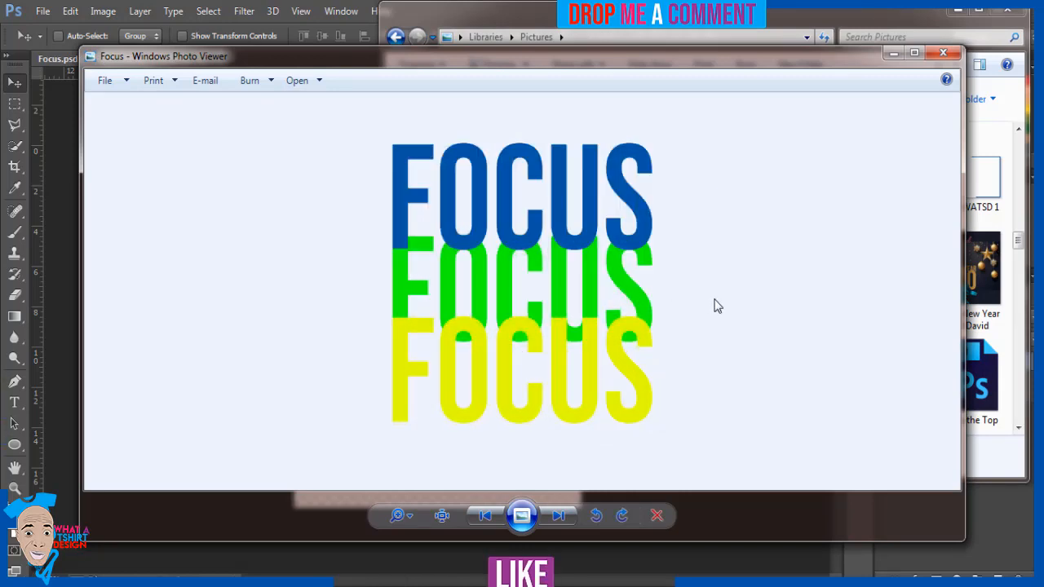
pyautogui.click(944, 54)
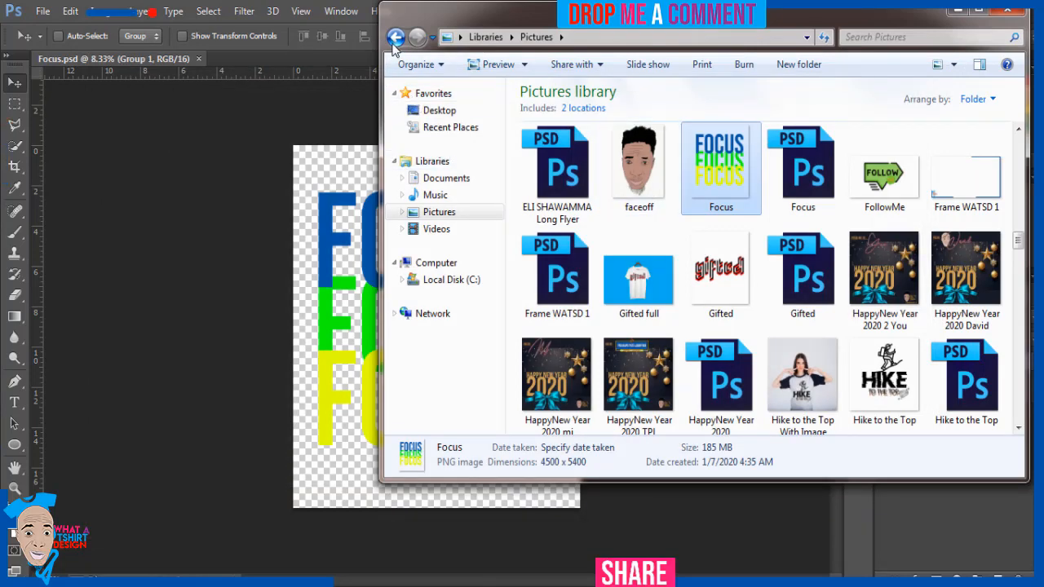
# Step: Open the mockup file New tshirt mockup on hunger.psd from the MOckUps folder of the Pictures library in Photoshop
pyautogui.click(395, 38)
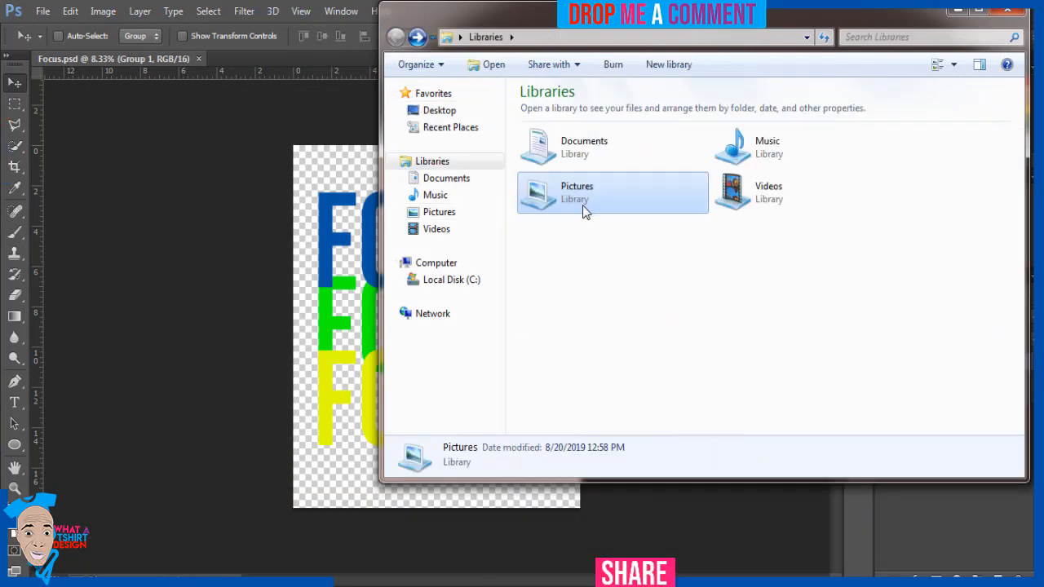
pyautogui.doubleClick(583, 204)
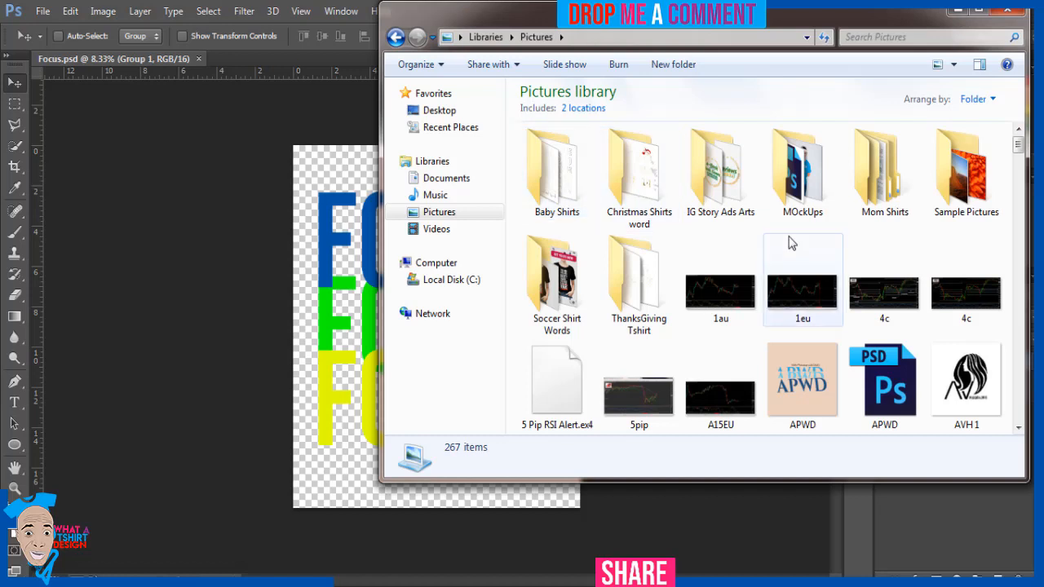
pyautogui.doubleClick(804, 200)
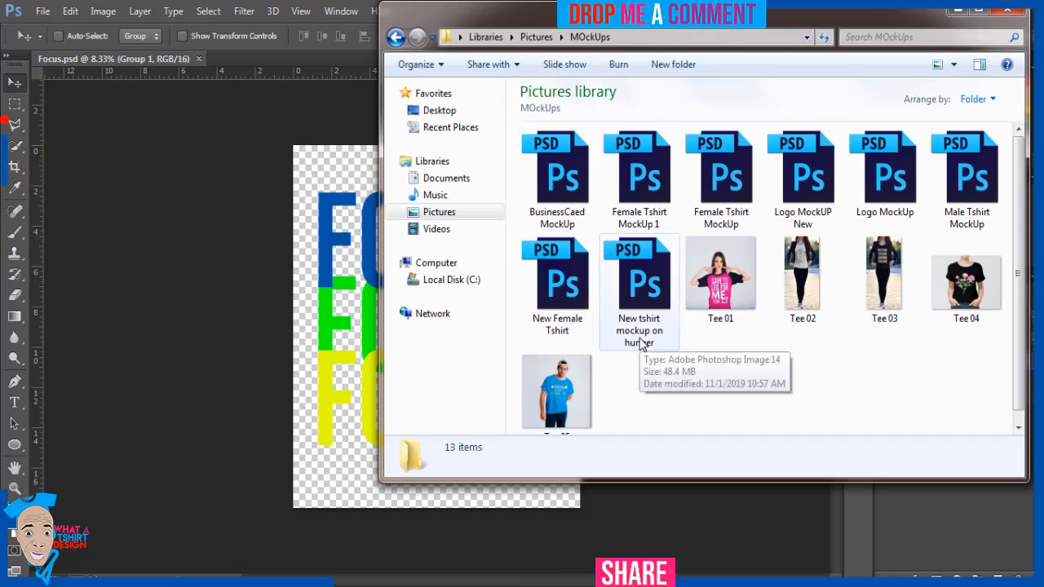
pyautogui.doubleClick(643, 300)
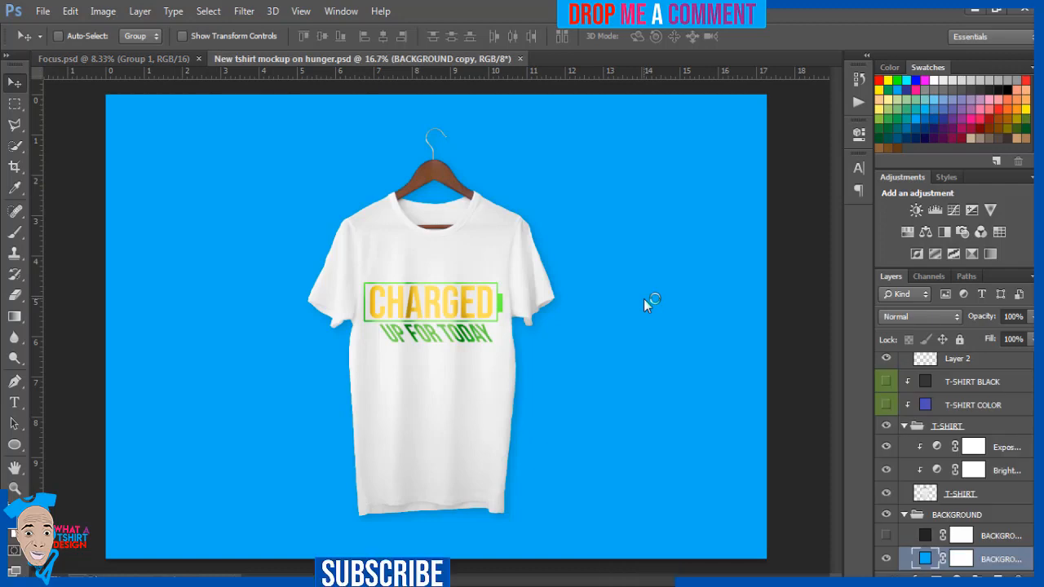
pyautogui.scroll(3, 955, 456)
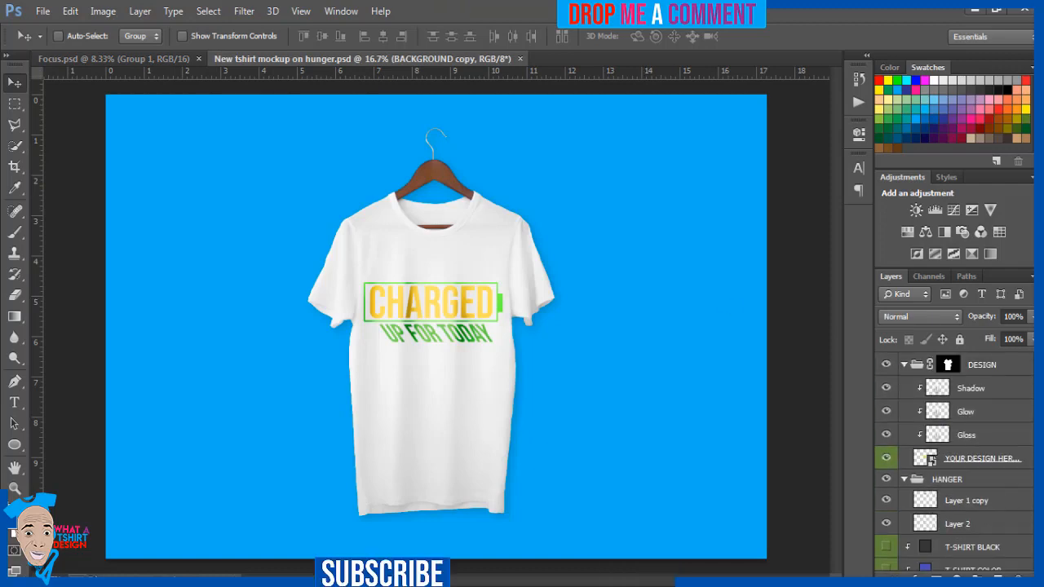
pyautogui.scroll(-5, 954, 457)
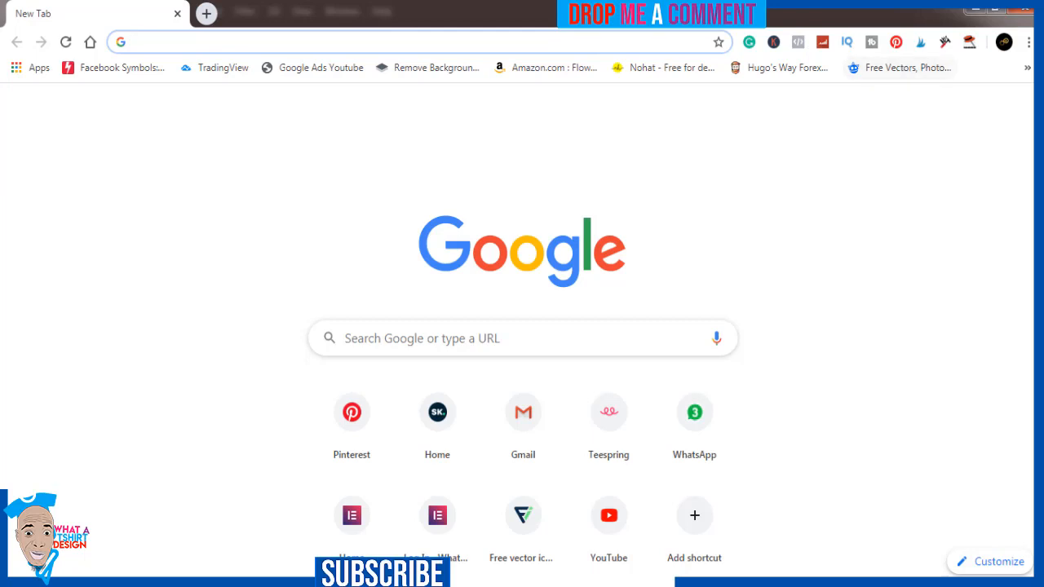
pyautogui.click(1030, 69)
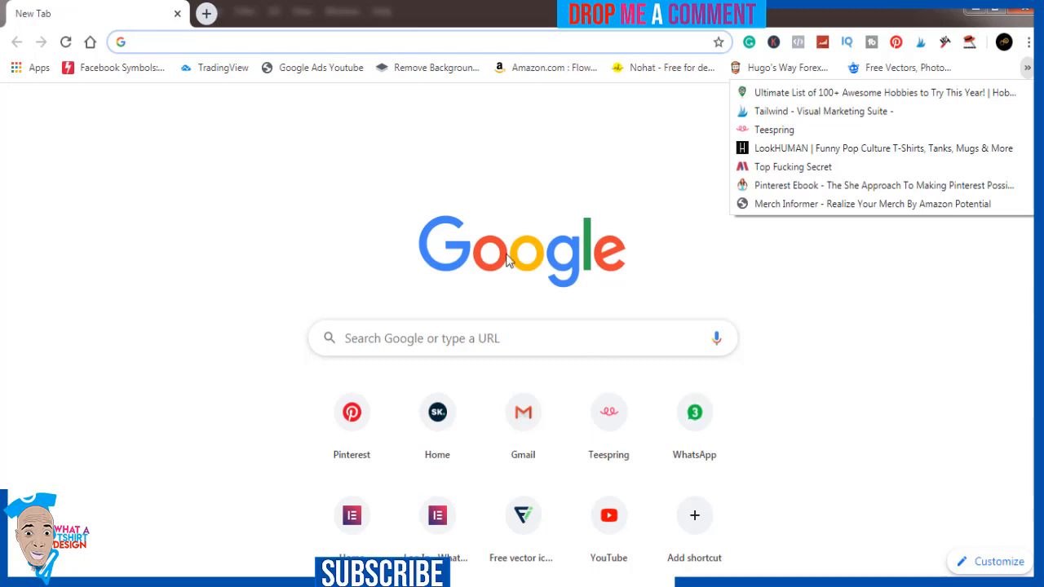
pyautogui.click(310, 46)
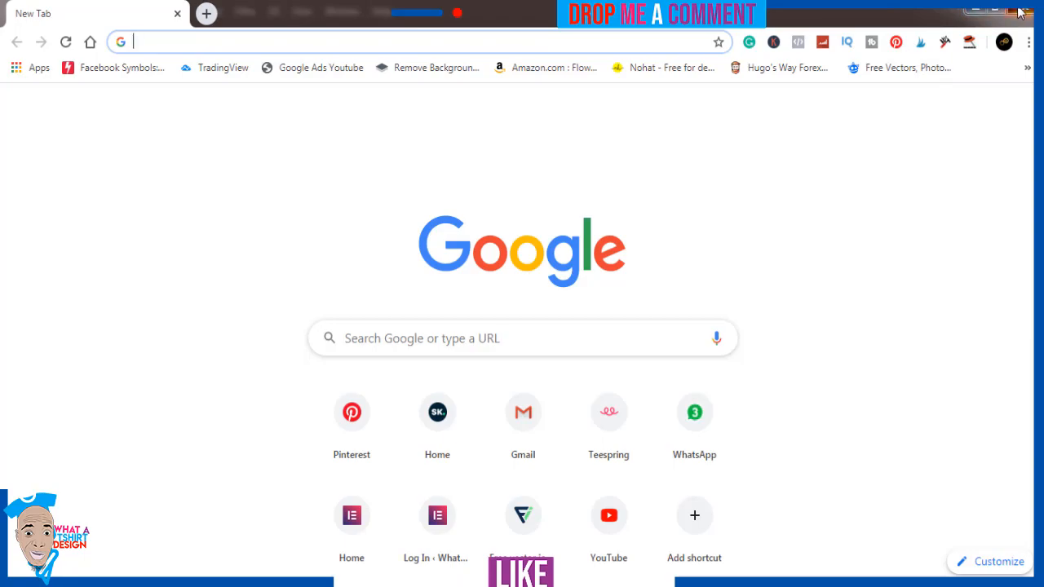
pyautogui.click(973, 11)
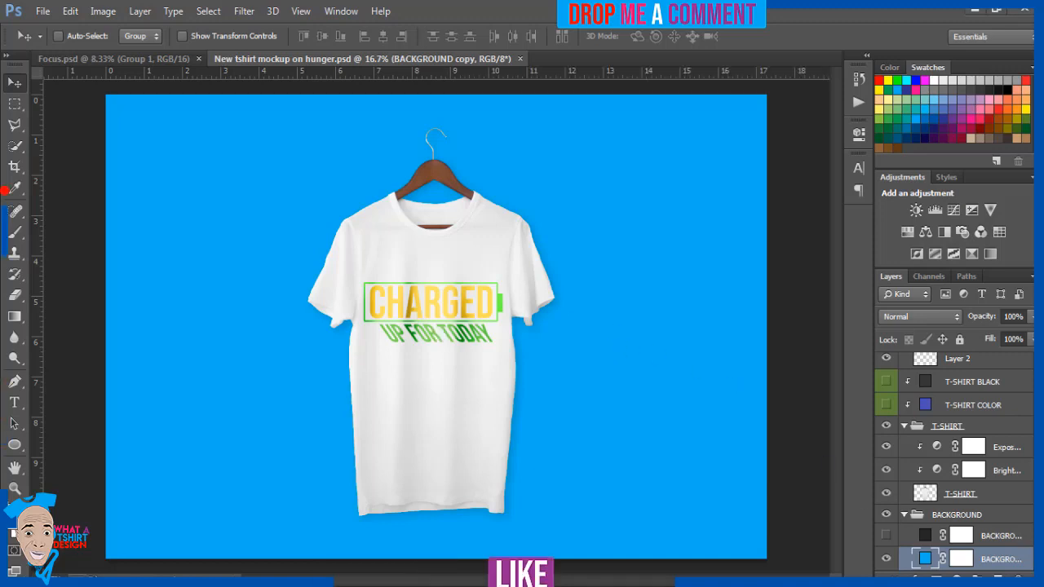
# Step: Open the contents of the YOUR DESIGN HERE smart object from the DESIGN group and delete its charged up layer
pyautogui.scroll(5, 954, 457)
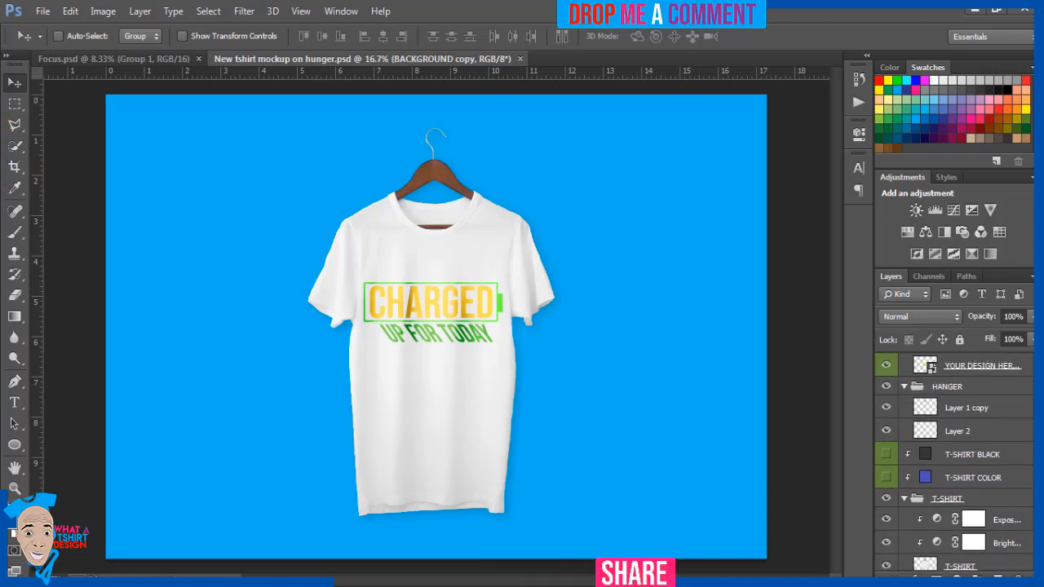
pyautogui.scroll(3, 954, 457)
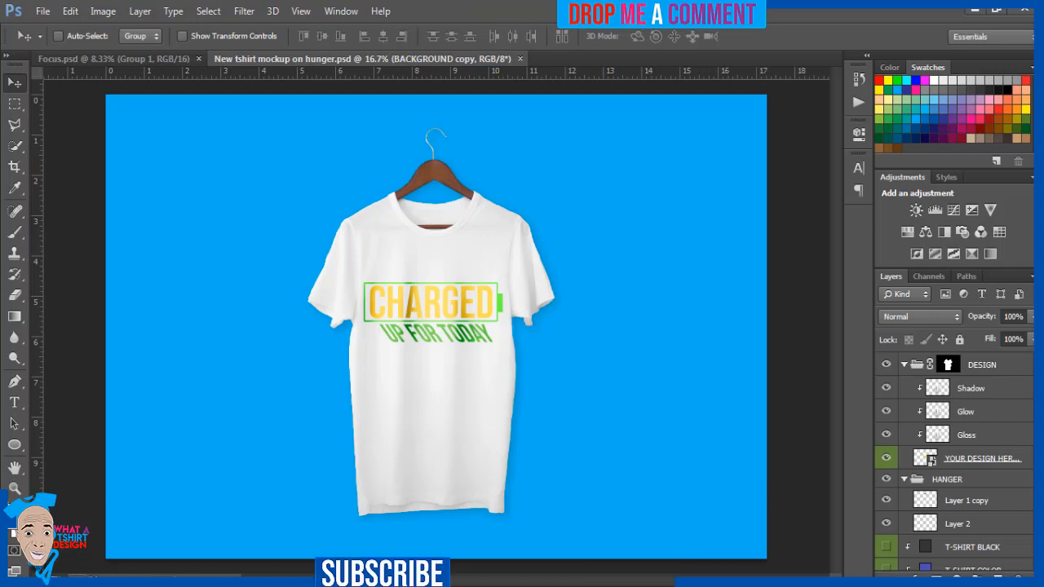
pyautogui.scroll(-6, 955, 461)
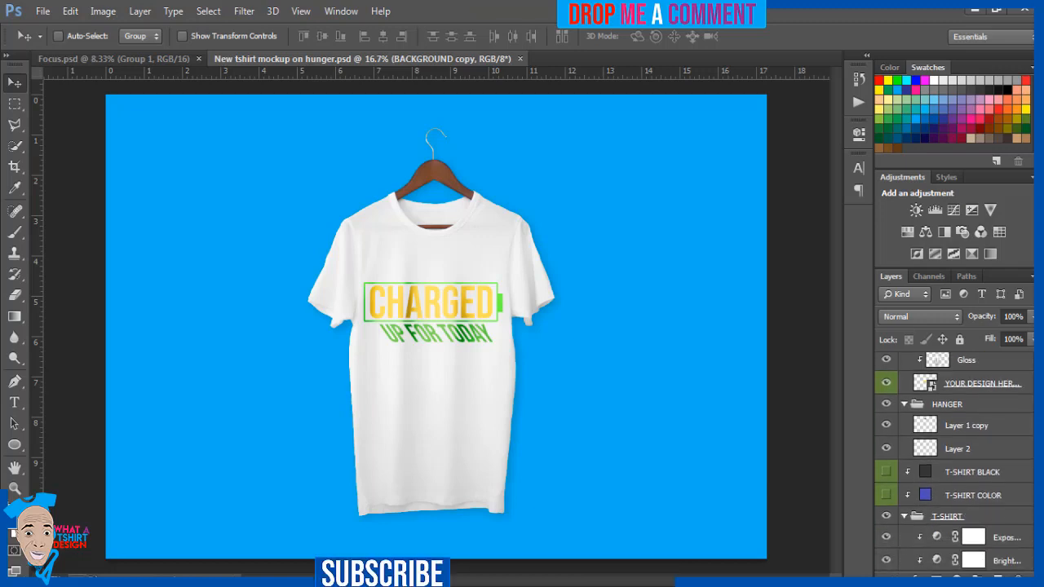
pyautogui.scroll(-2, 955, 460)
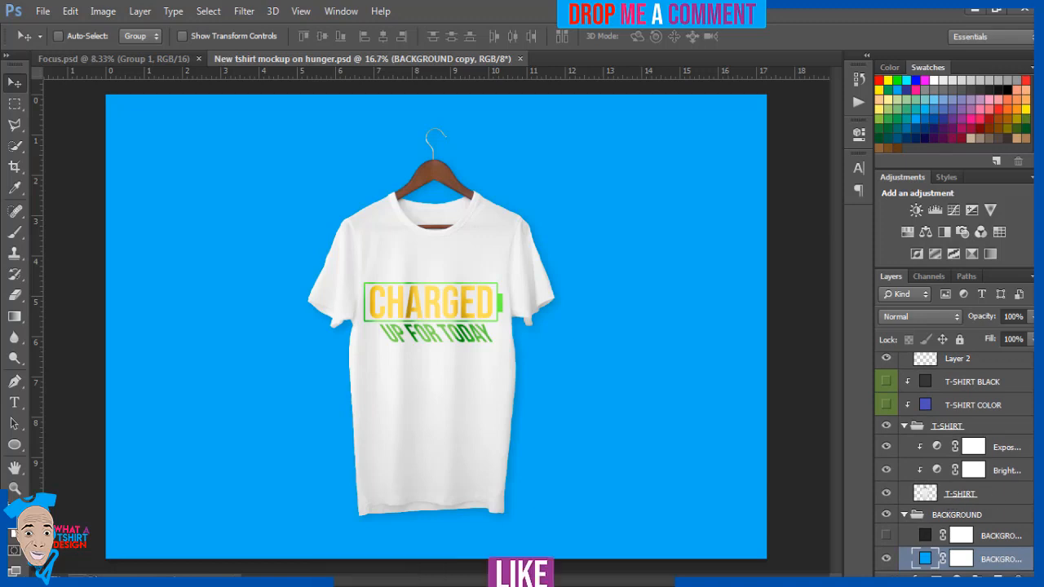
pyautogui.scroll(5, 954, 461)
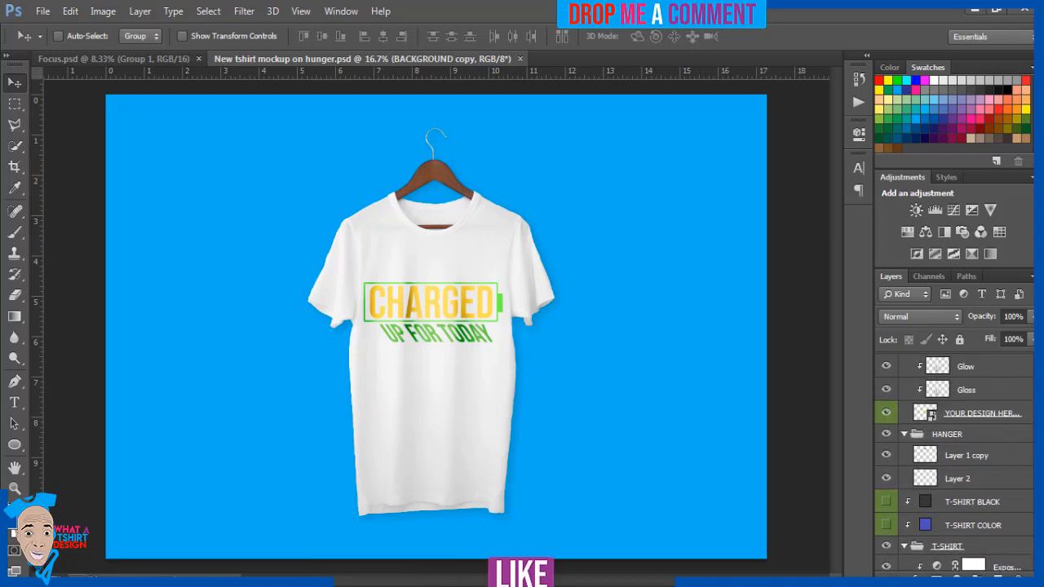
pyautogui.scroll(2, 987, 447)
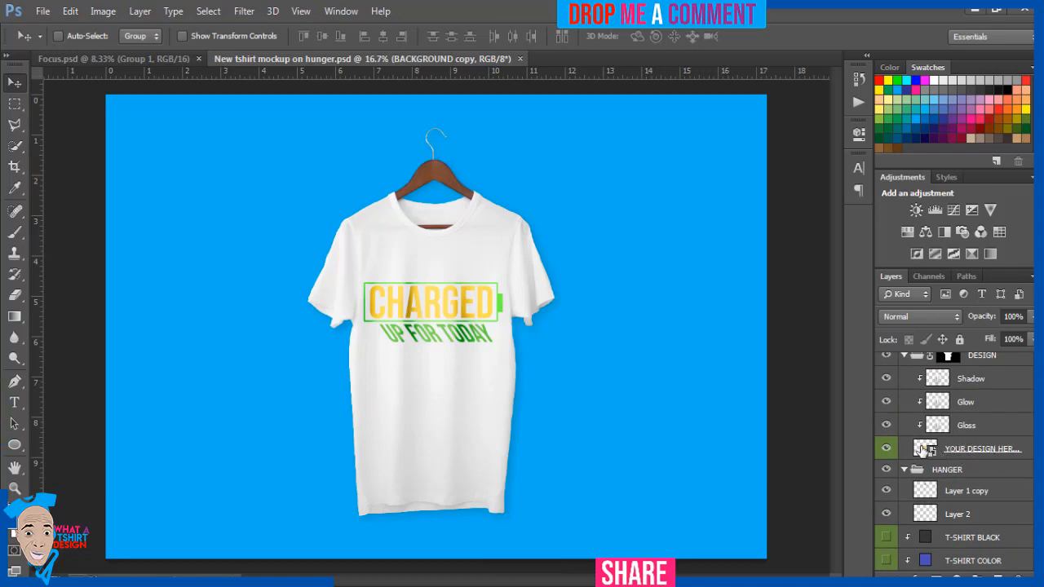
pyautogui.doubleClick(922, 449)
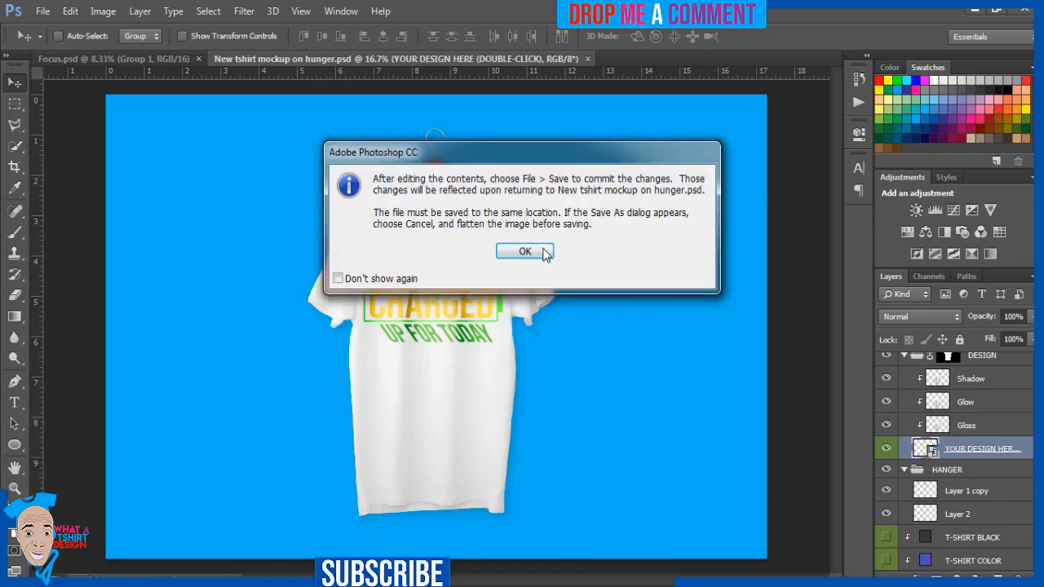
pyautogui.click(524, 252)
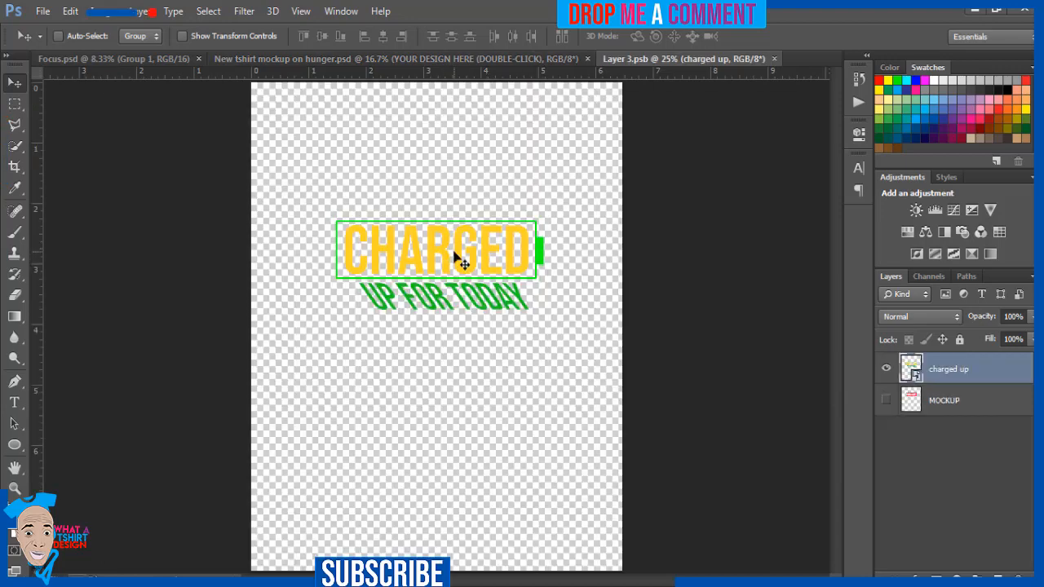
pyautogui.click(887, 368)
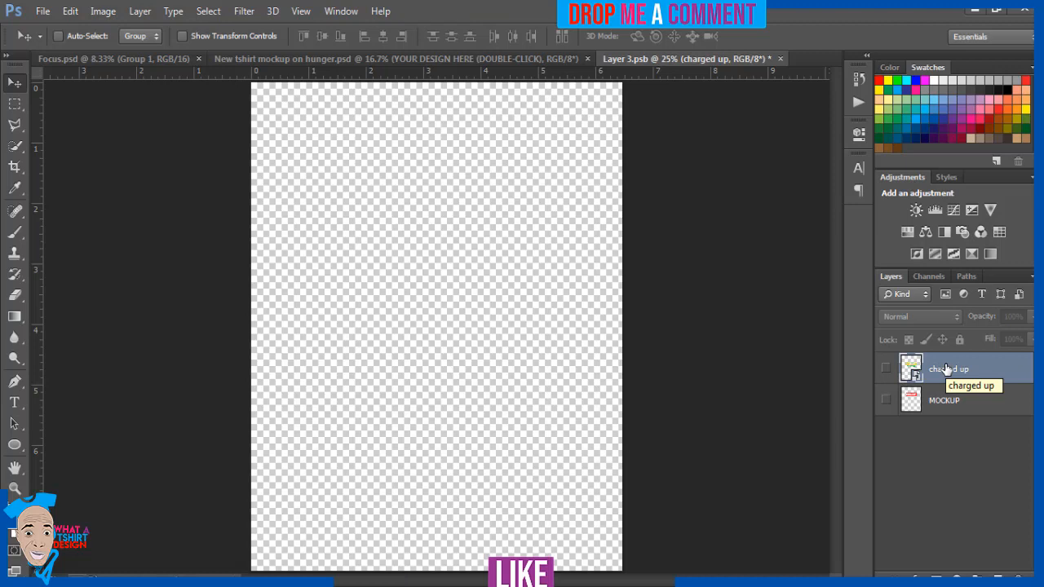
pyautogui.press('Delete')
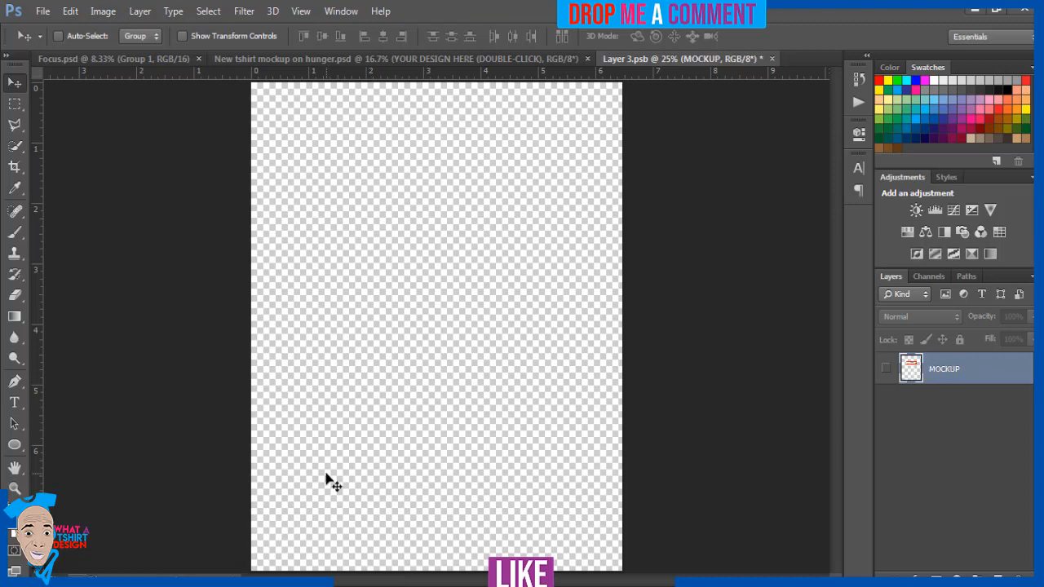
# Step: Place the Focus PNG from the Pictures library into Layer 3.psb, scaled down around its centre to about 17.6%
pyautogui.hotkey('alt', 'Tab')
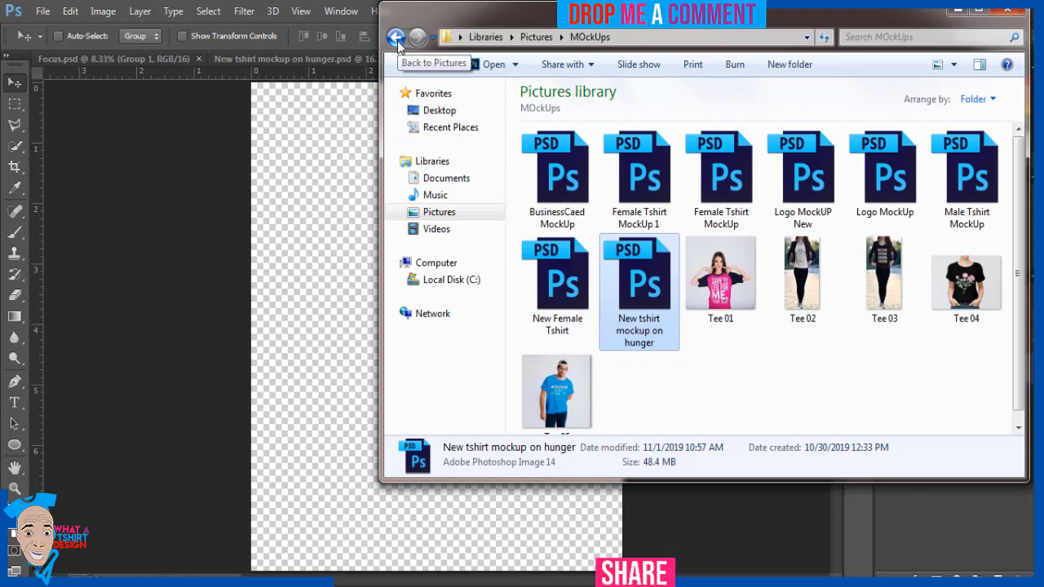
pyautogui.click(440, 217)
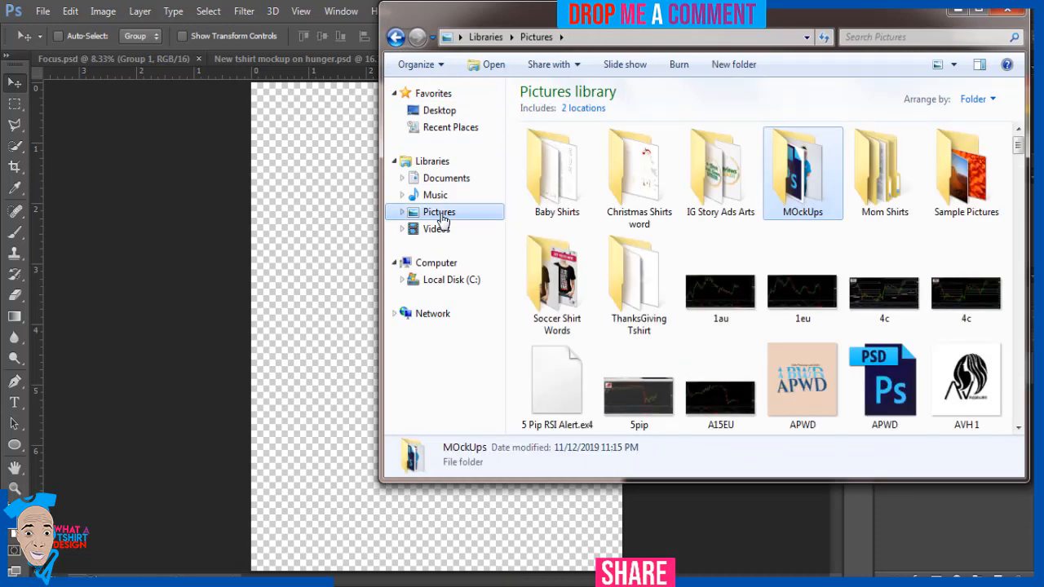
pyautogui.click(644, 299)
pyautogui.press('f')
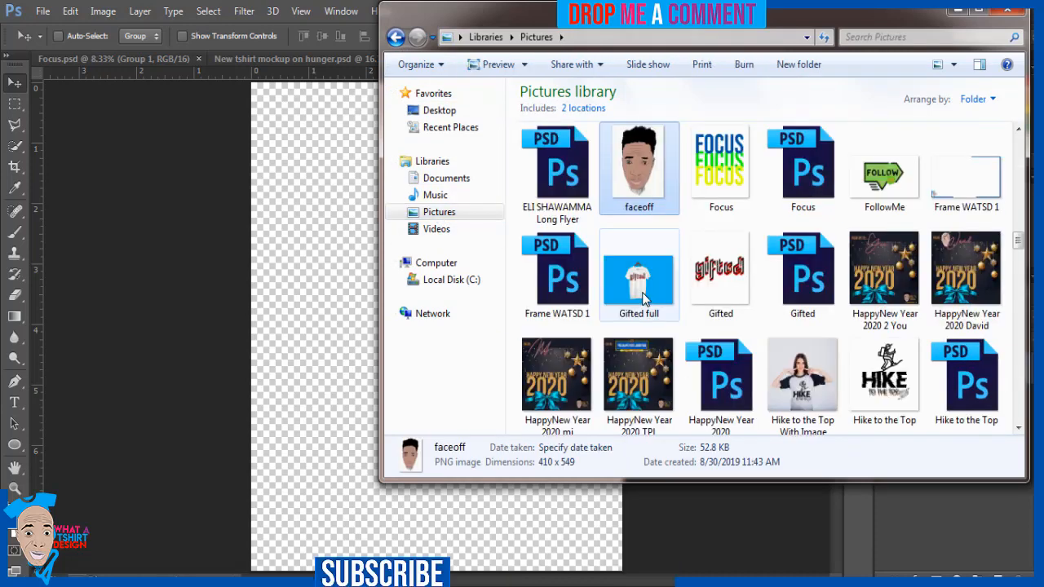
pyautogui.moveTo(721, 167); pyautogui.dragTo(349, 307)
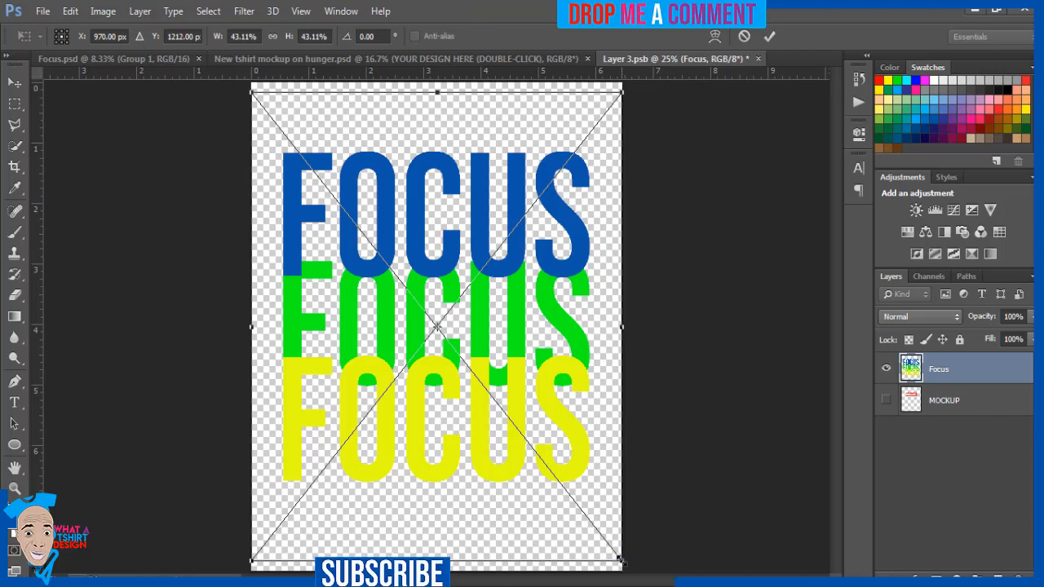
pyautogui.moveTo(620, 561); pyautogui.dragTo(506, 428)
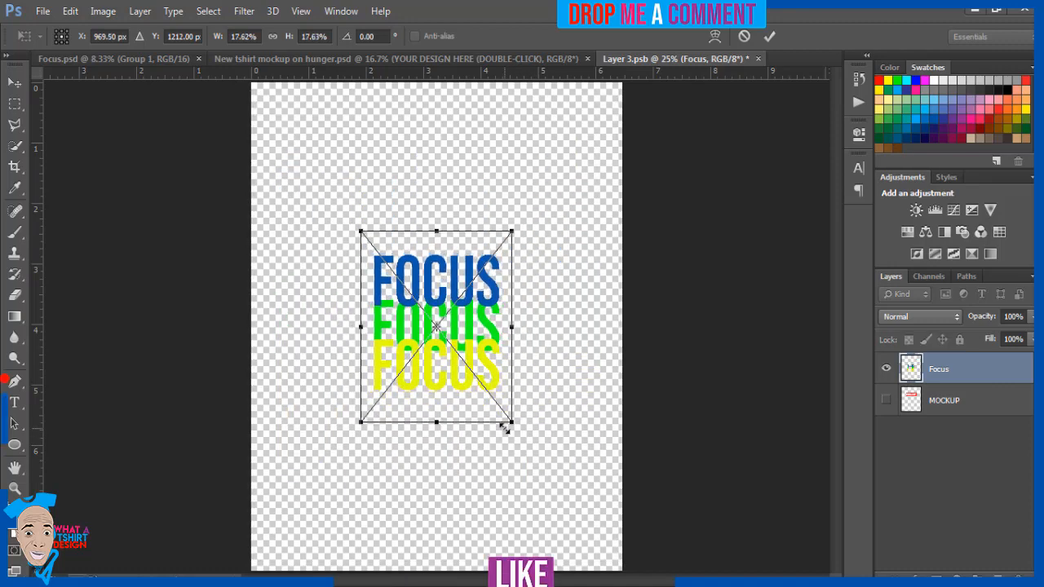
pyautogui.press('Return')
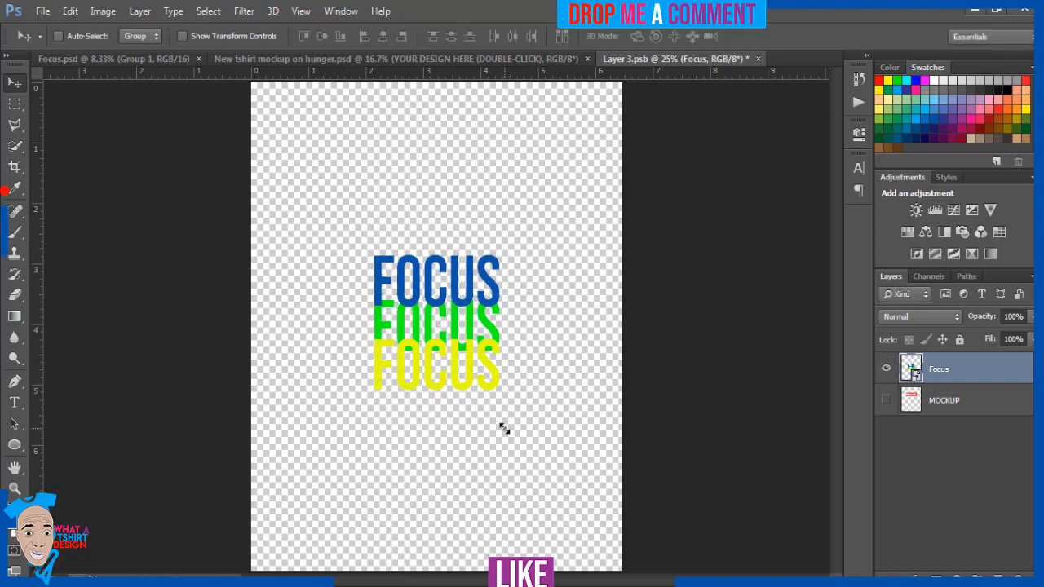
# Step: Save the edited smart object Layer 3.psb and view the design on the T-shirt mockup
pyautogui.click(42, 11)
pyautogui.click(68, 194)
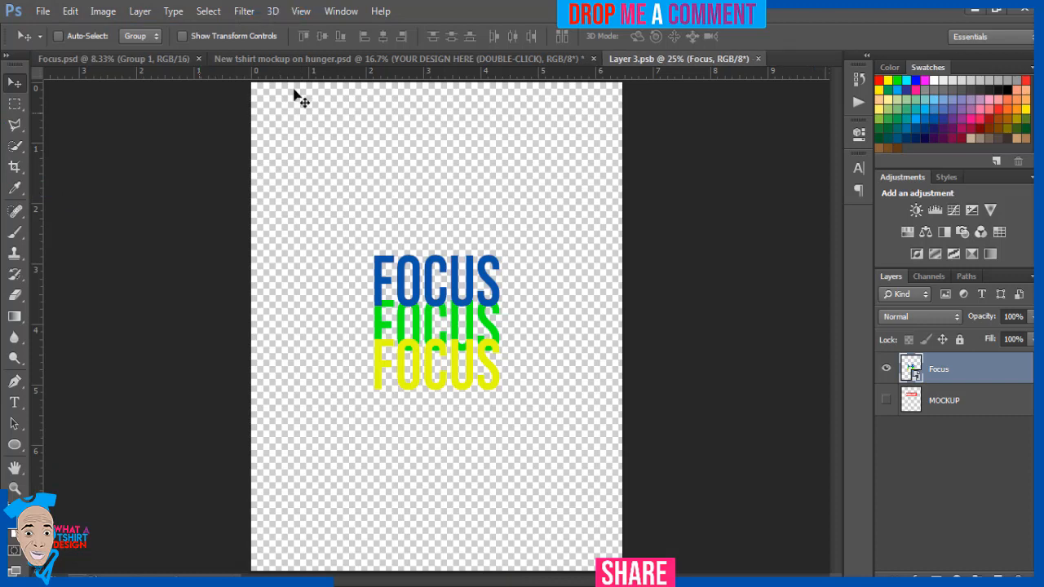
pyautogui.click(311, 59)
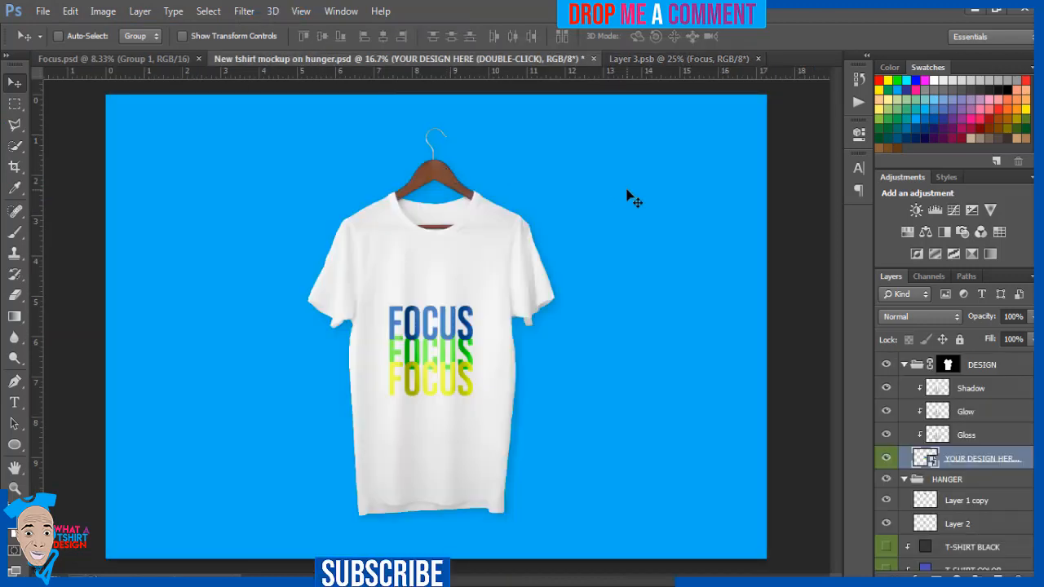
# Step: Enlarge the Focus design in Layer 3.psb to about 25.9% scale and save it to update the T-shirt mockup
pyautogui.click(664, 58)
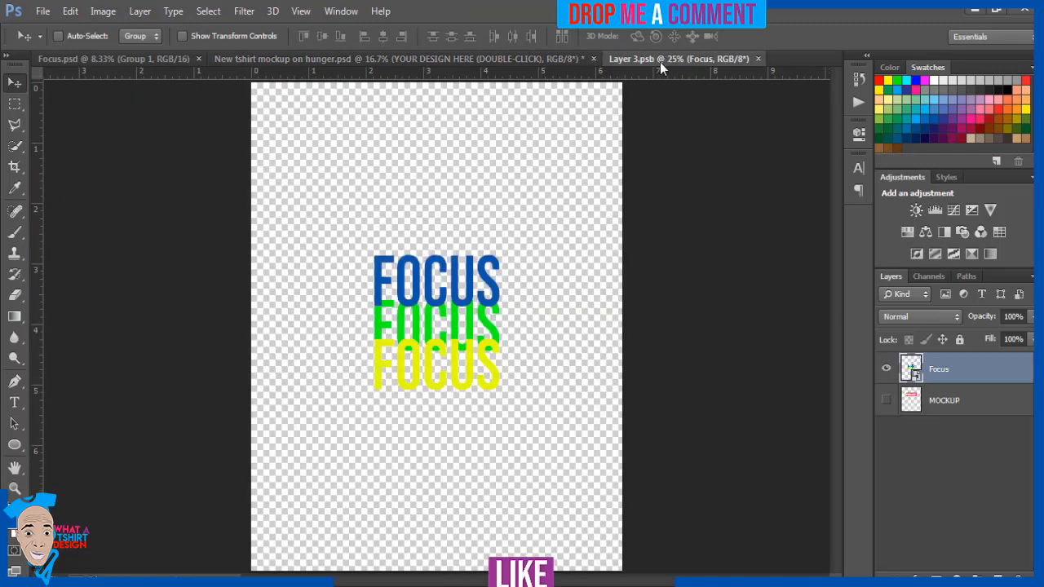
pyautogui.hotkey('ctrl', 't')
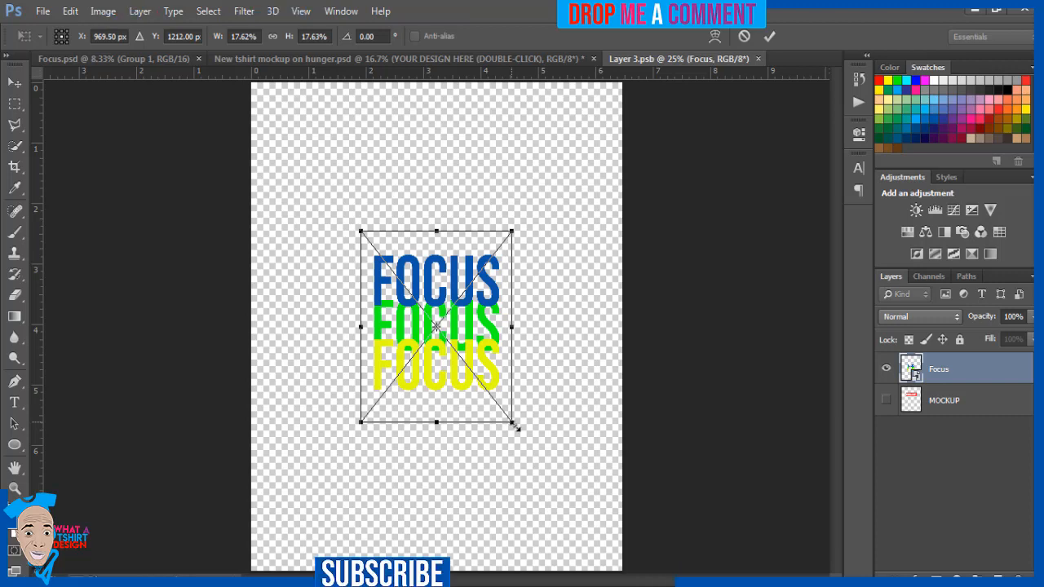
pyautogui.moveTo(511, 421); pyautogui.dragTo(543, 471)
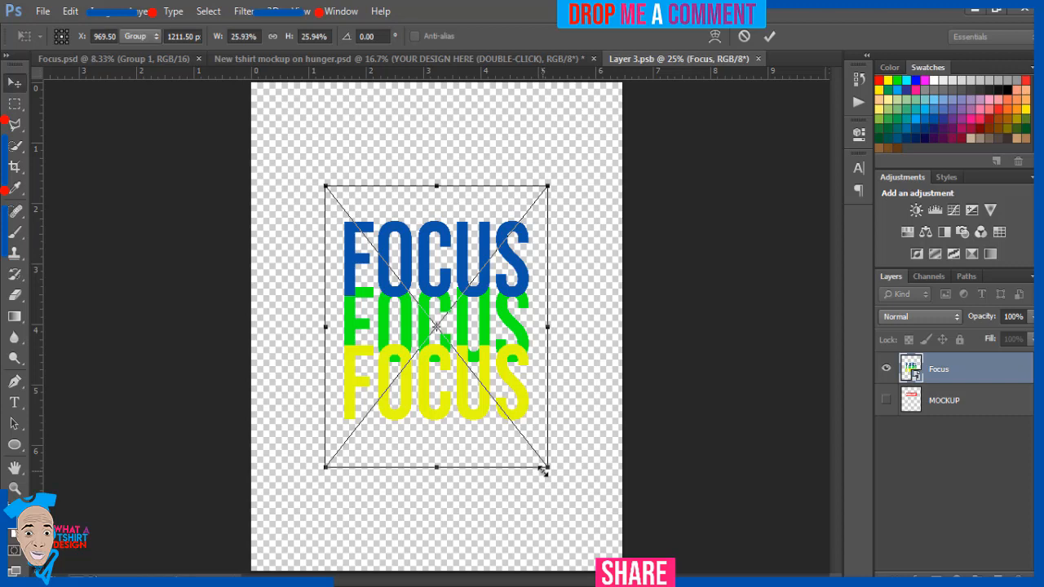
pyautogui.press('Return')
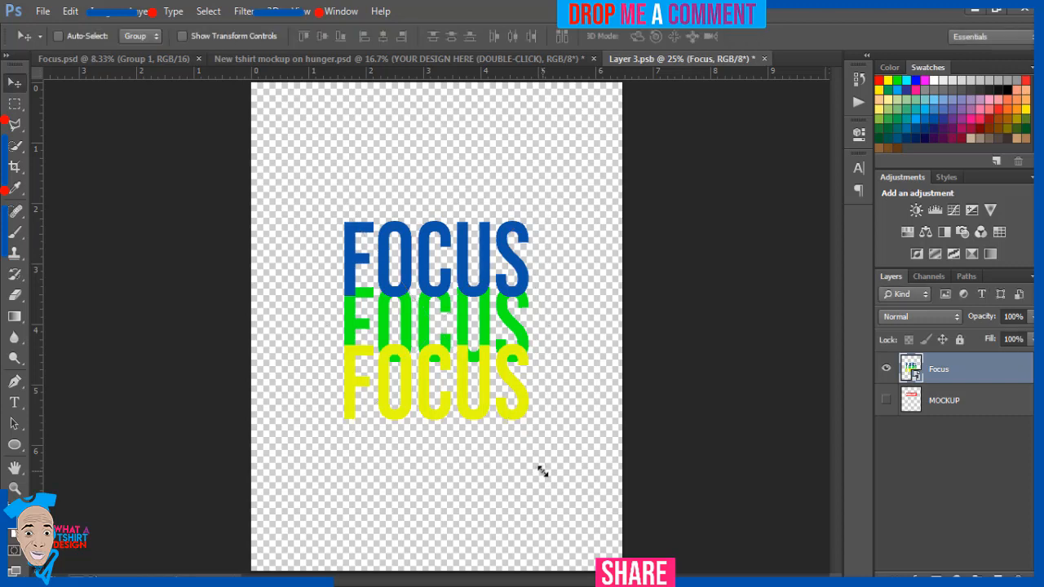
pyautogui.click(42, 12)
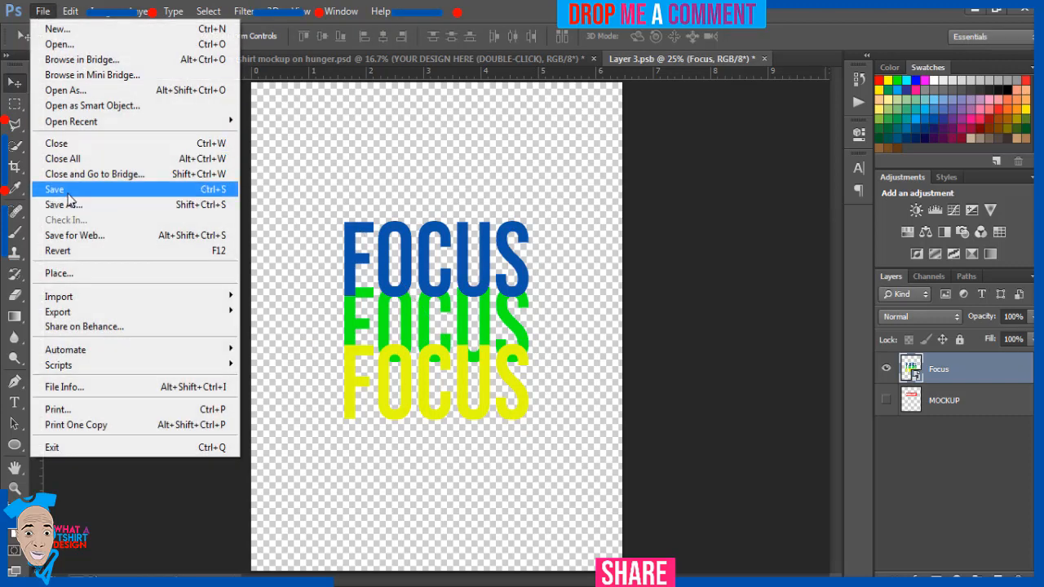
pyautogui.click(68, 194)
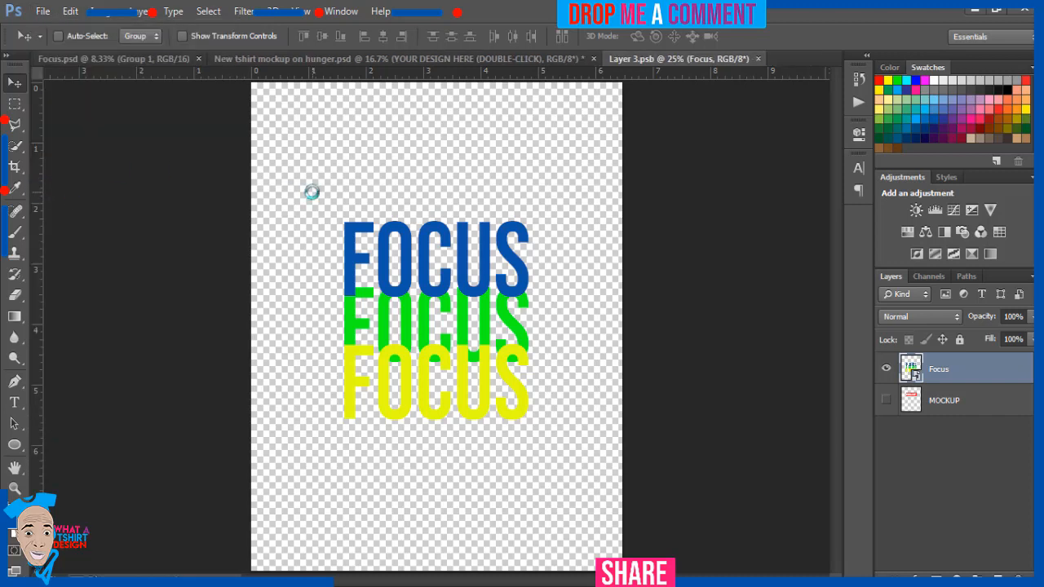
pyautogui.click(430, 61)
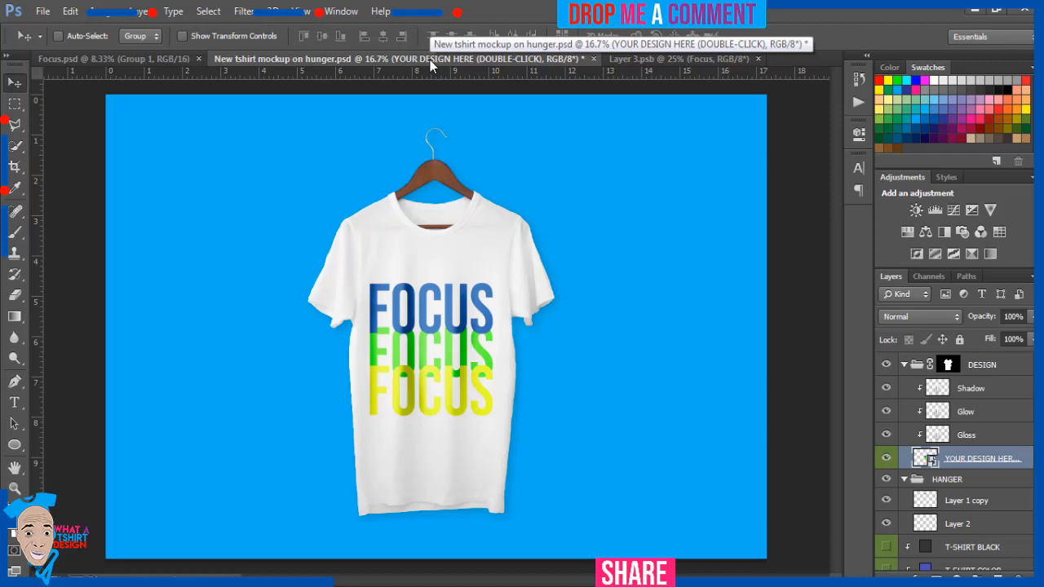
# Step: Nudge the Focus design in Layer 3.psb slightly to the right and save it to update the T-shirt mockup
pyautogui.click(665, 61)
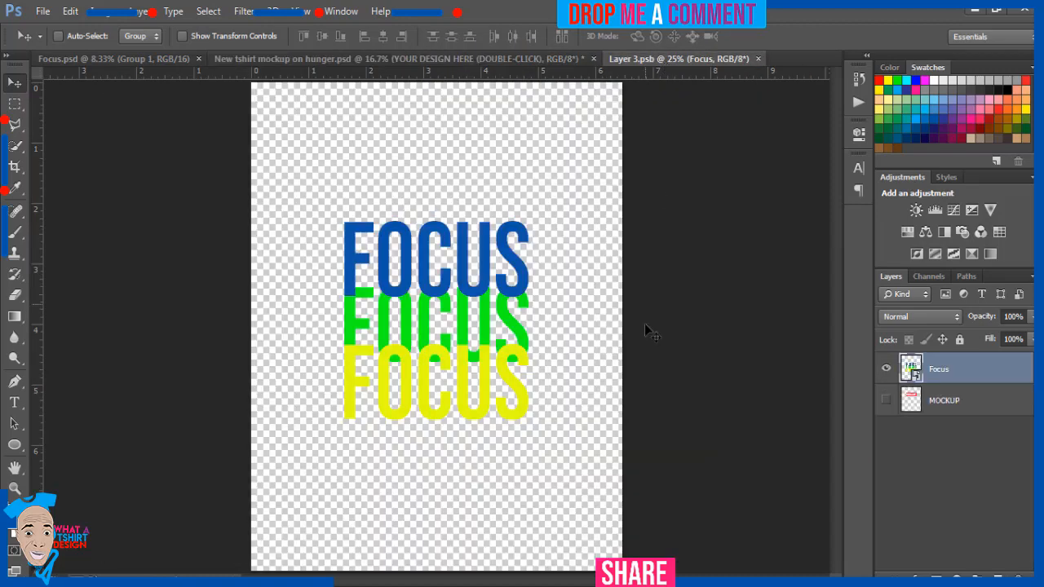
pyautogui.press('Right')
pyautogui.press('Right')
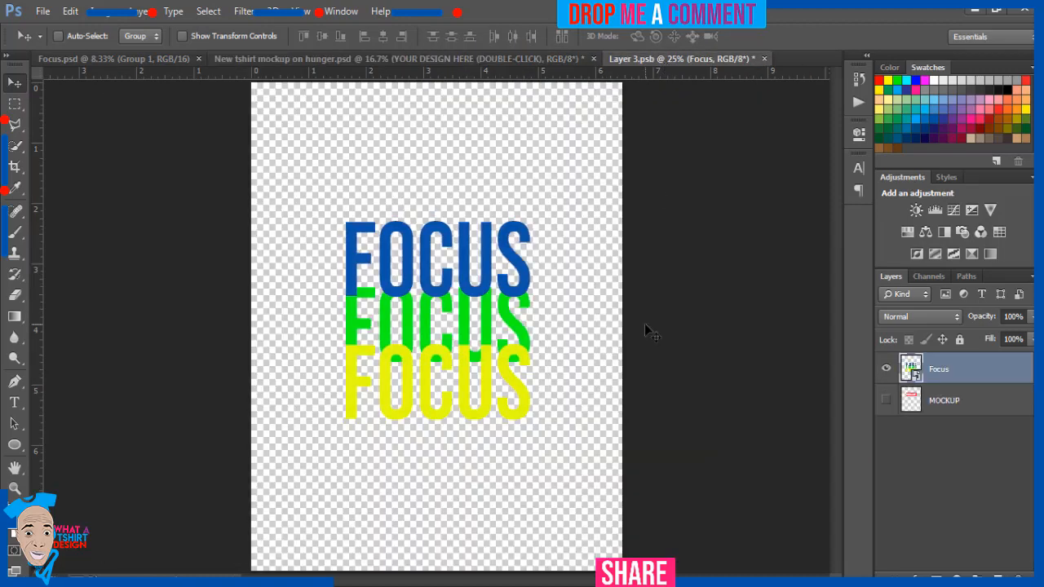
pyautogui.press('Right')
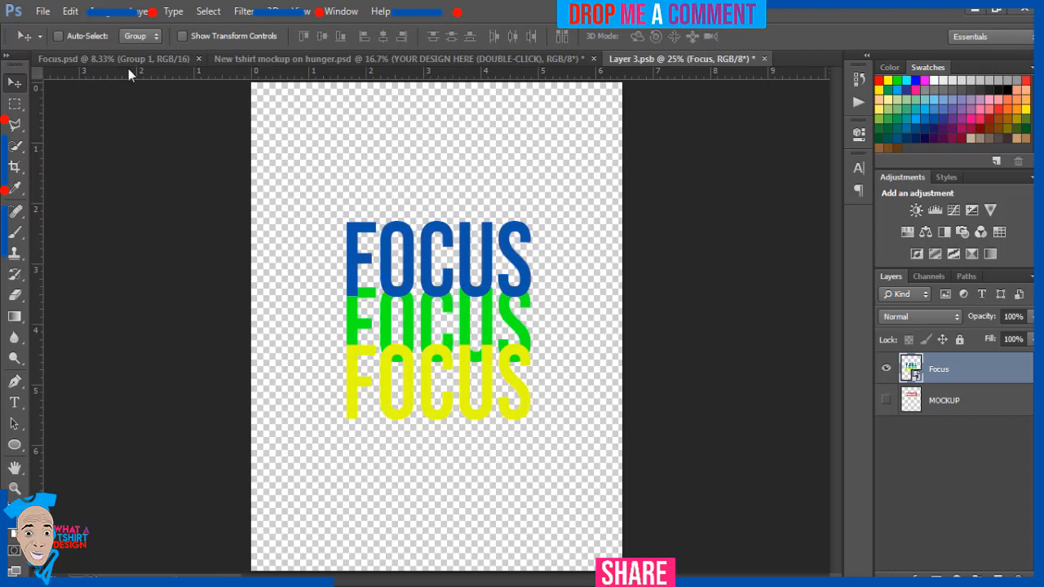
pyautogui.click(41, 13)
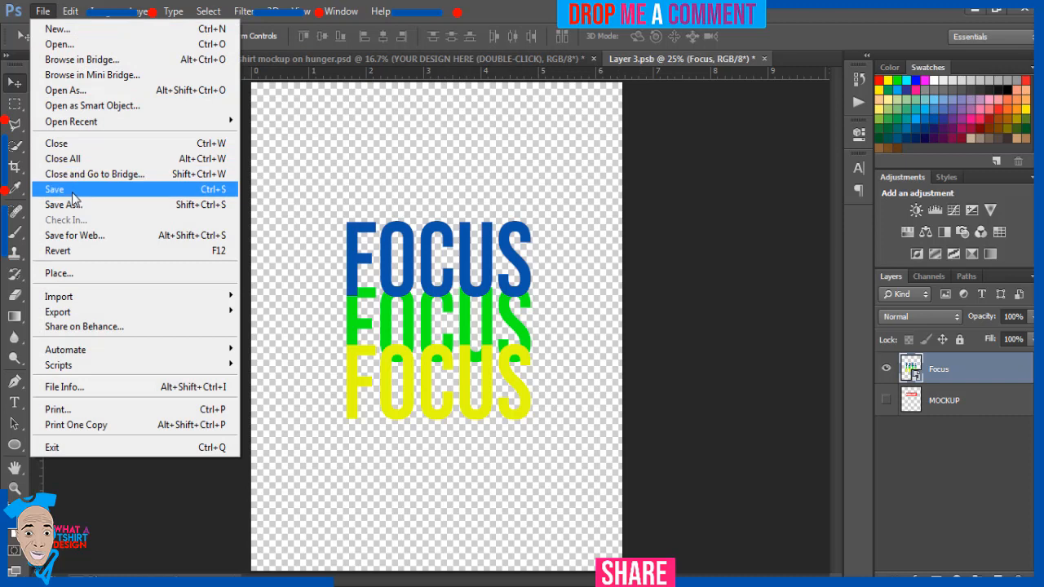
pyautogui.click(73, 197)
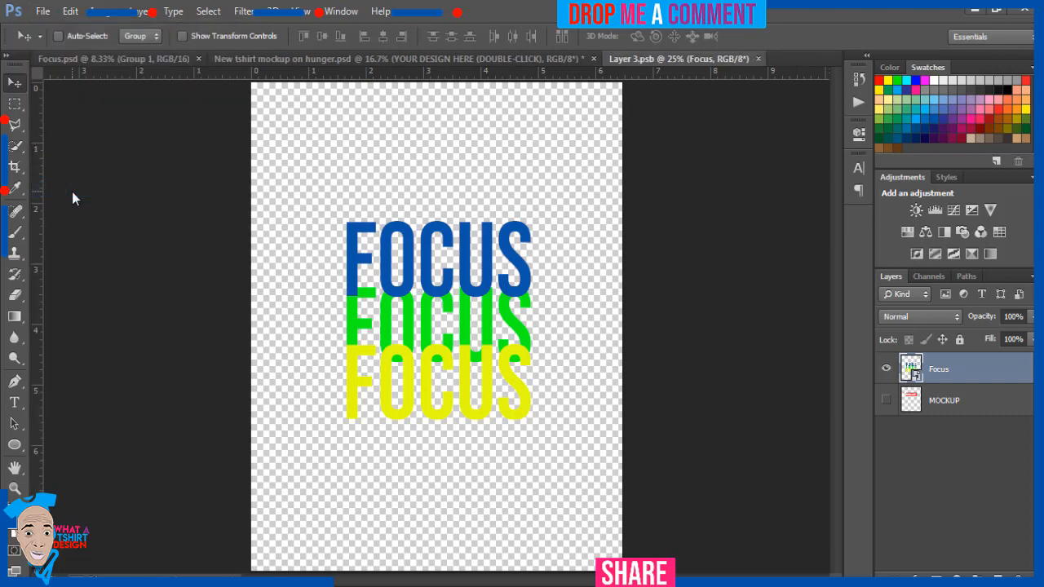
pyautogui.click(389, 60)
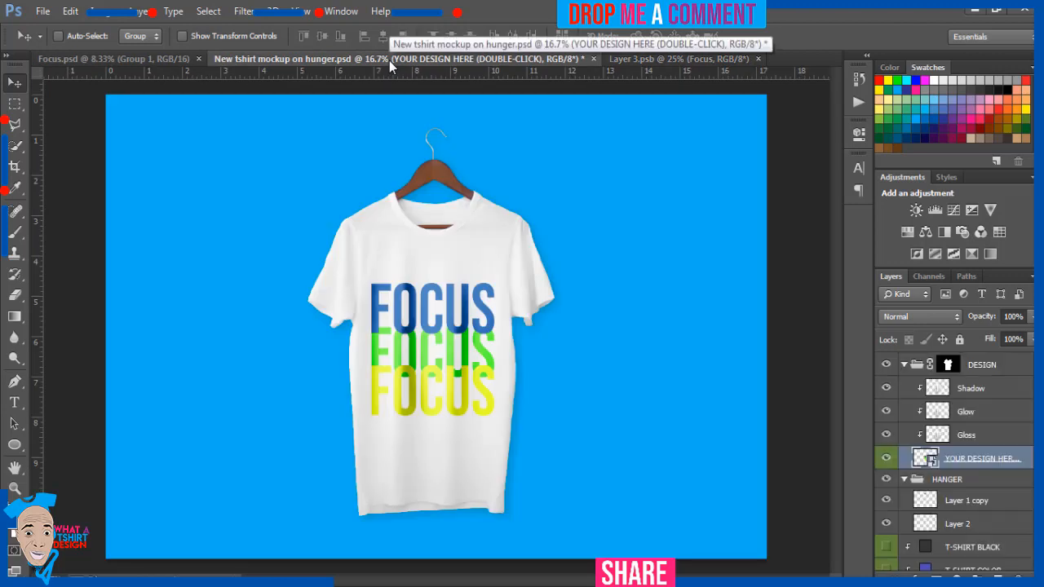